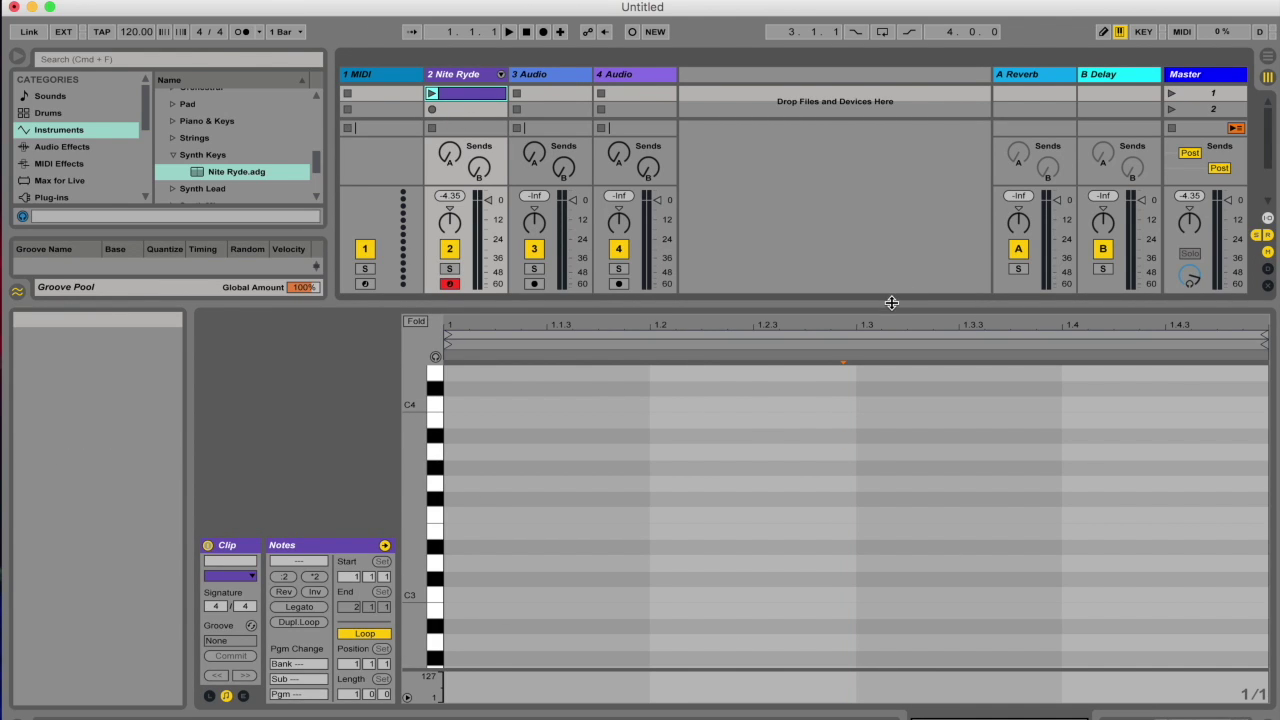
Widen the session view and audition test notes on the armed track.
mouse_move(894, 300)
mouse_down()
mouse_move(891, 503)
mouse_move(872, 300)
mouse_up()
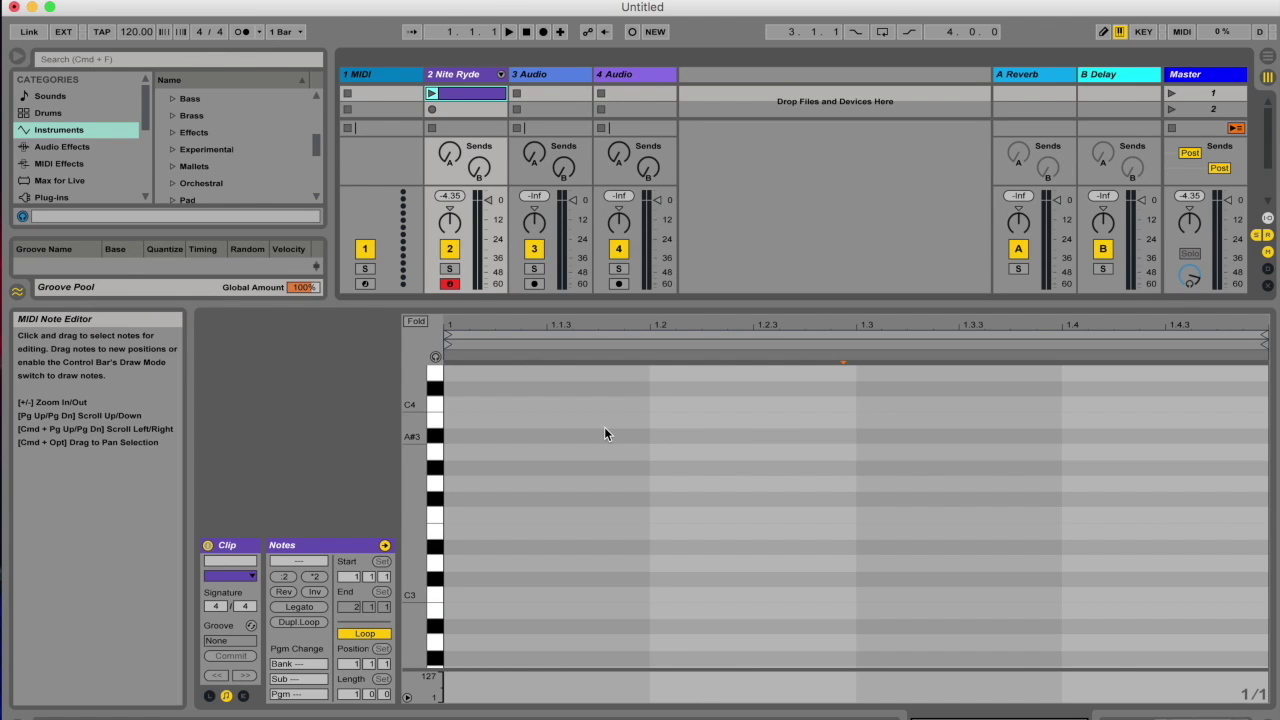
key(a)
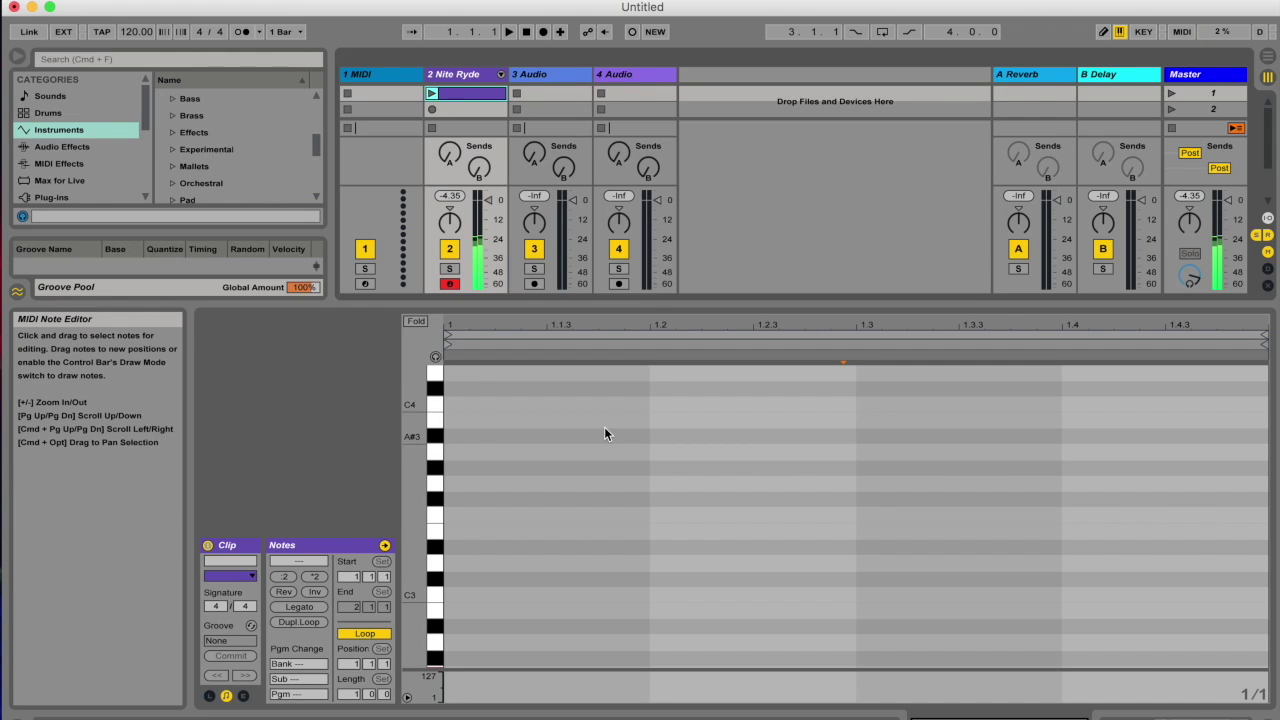
key(a)
key(a)
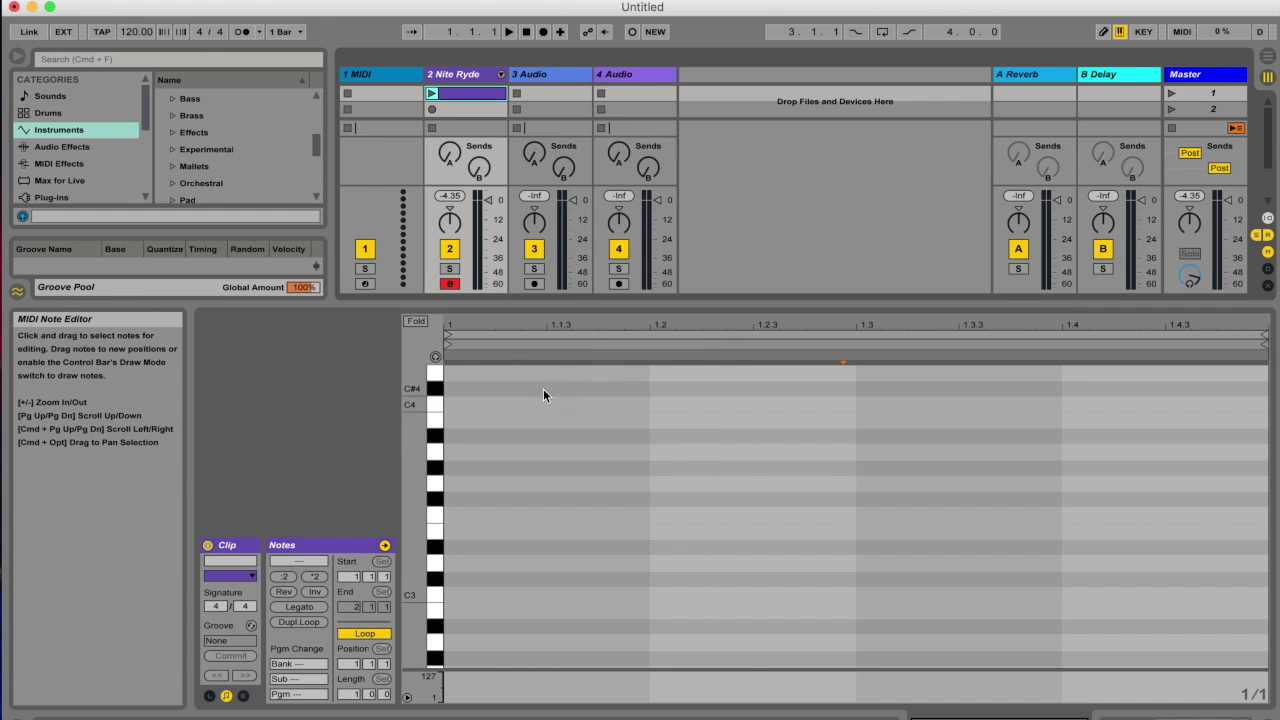
Enable piano-roll note preview, set the insert point at bar 1, and extend the loop to bar 5.
click(437, 358)
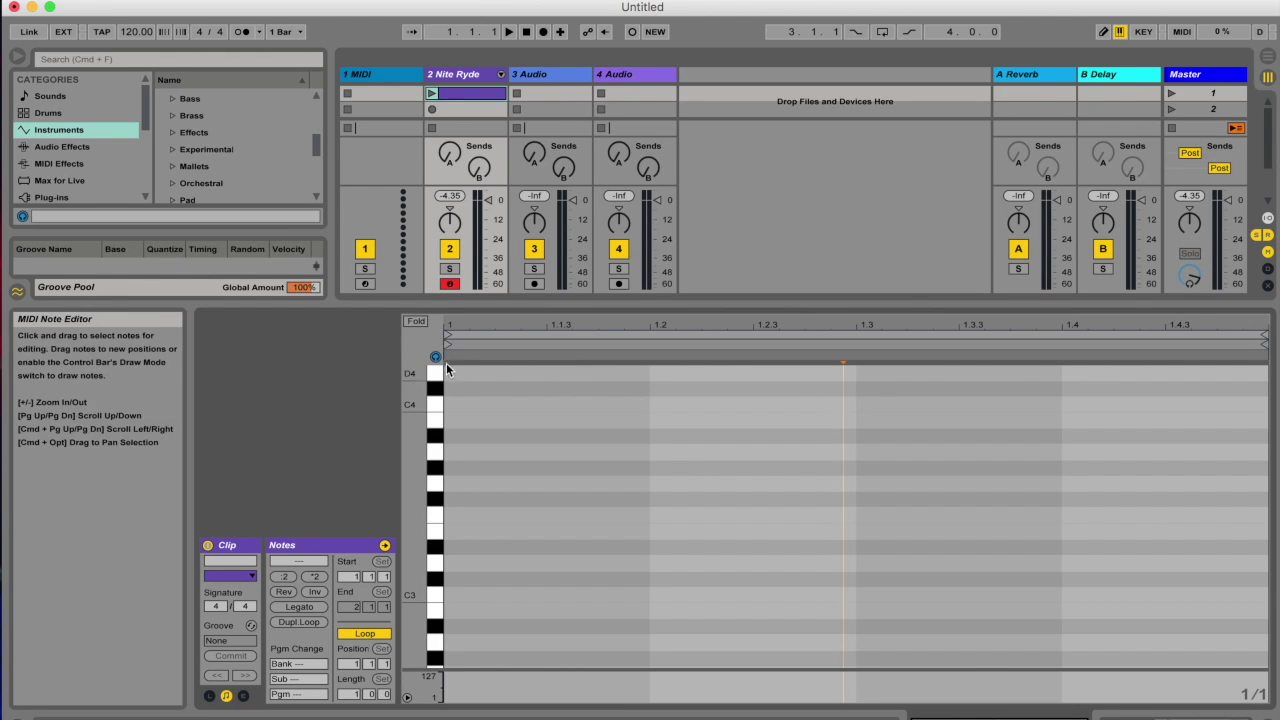
click(451, 374)
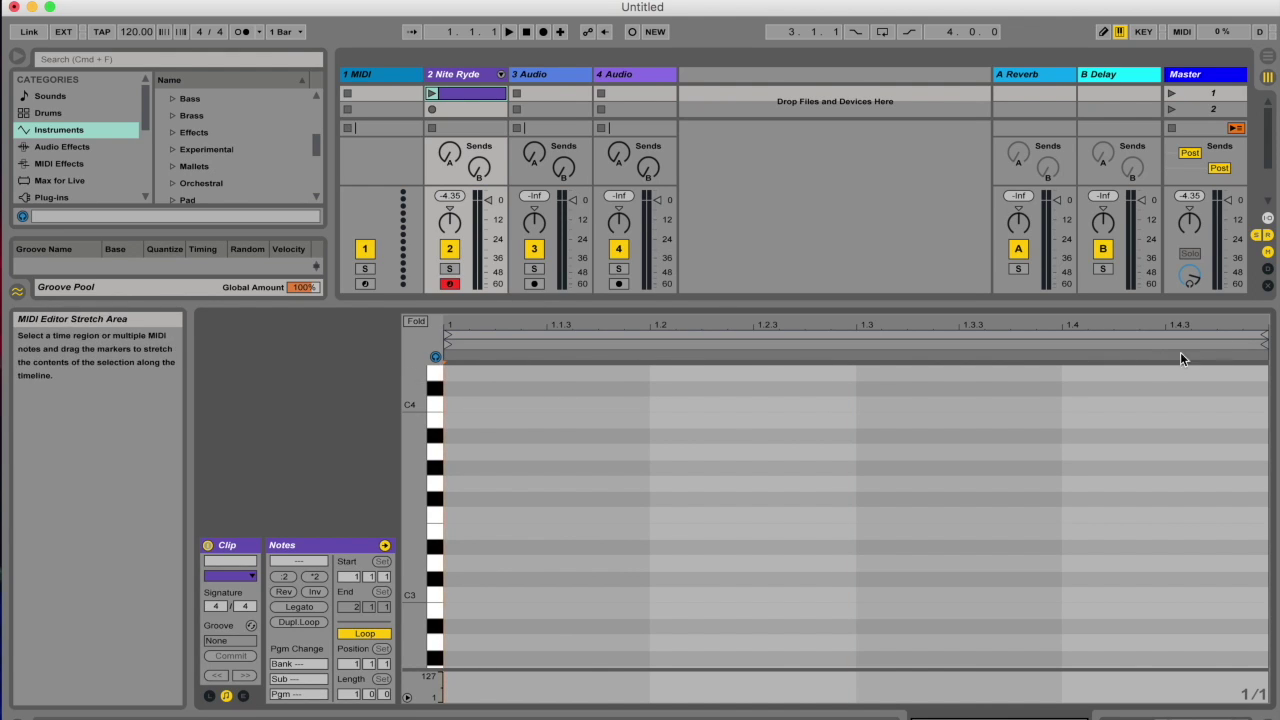
drag(1264, 336, 1226, 355)
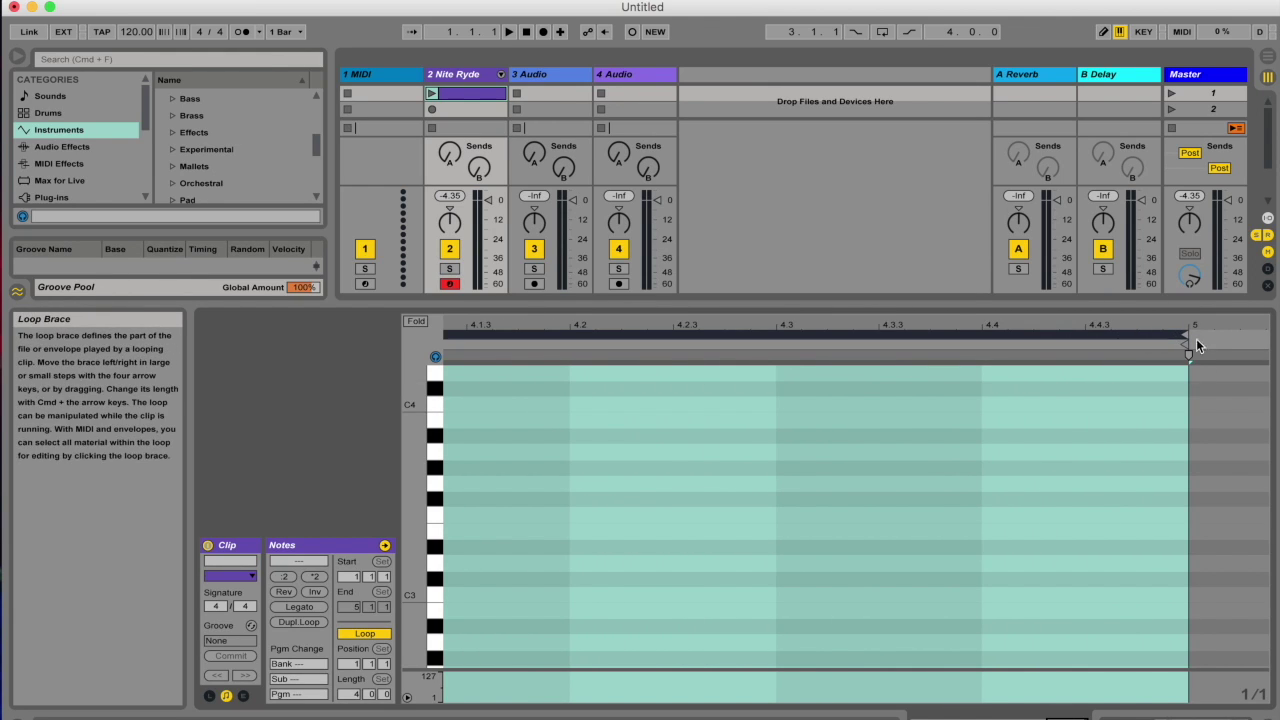
Scroll back to the clip start and return the insertion point to bar 1.
scroll(787, 419, left, 3)
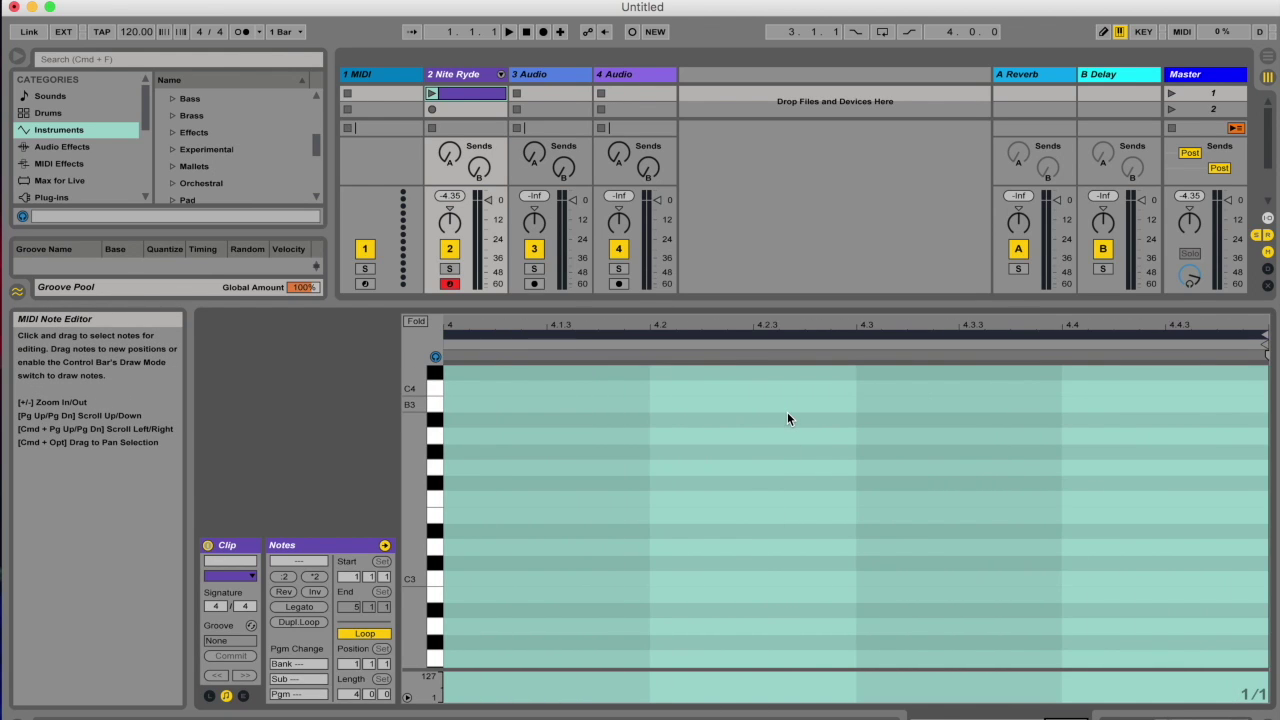
scroll(852, 404, left, 10)
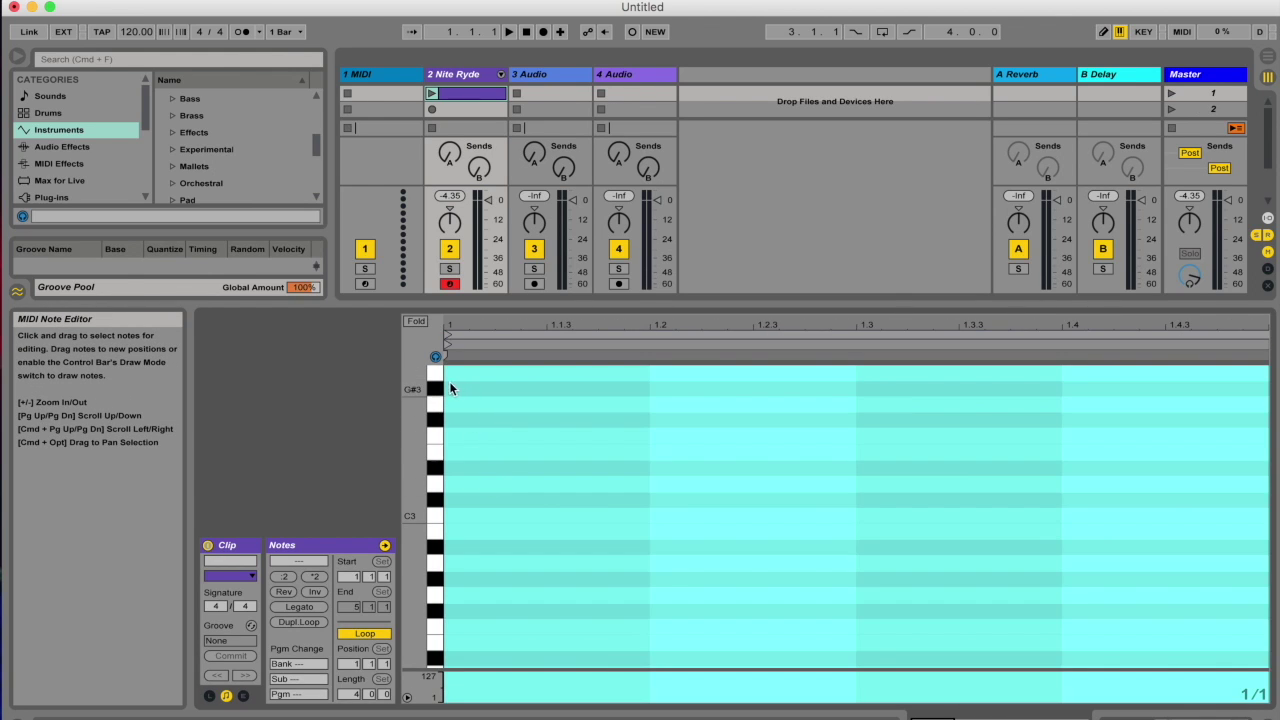
click(449, 381)
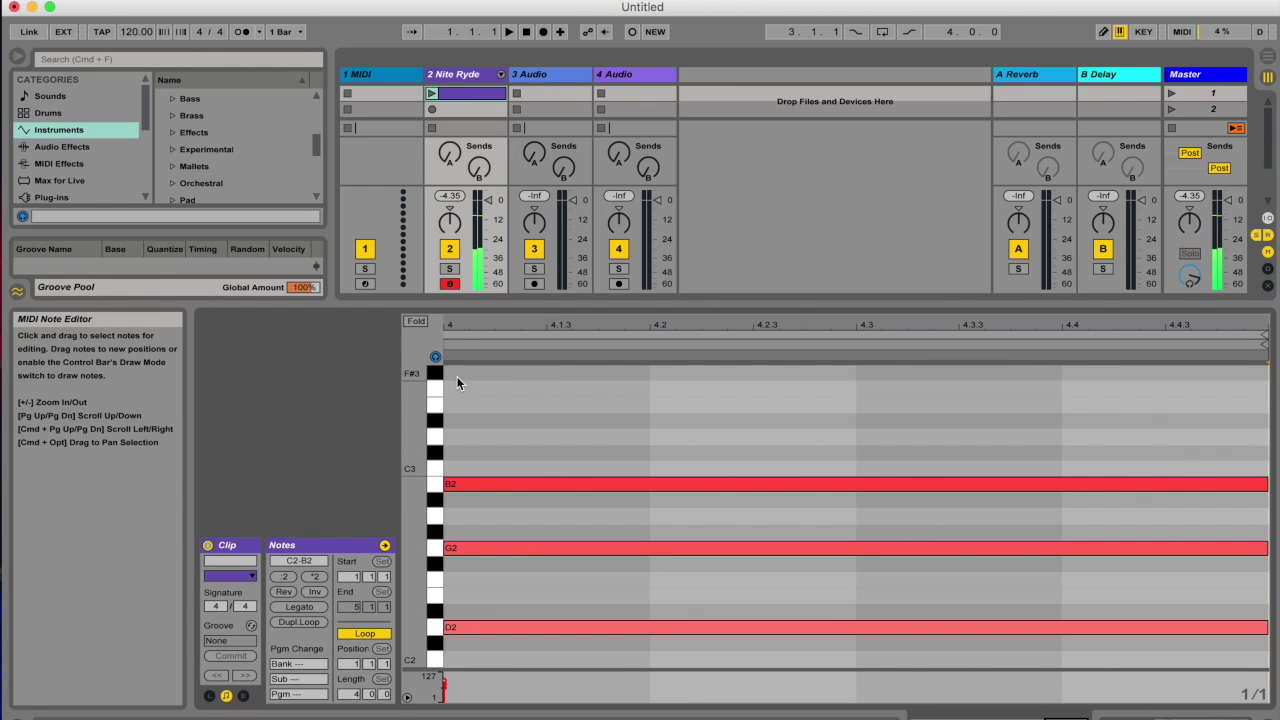
Fit all four bars in view, select each bar's chord, then select all twelve notes and delete them.
double_click(900, 330)
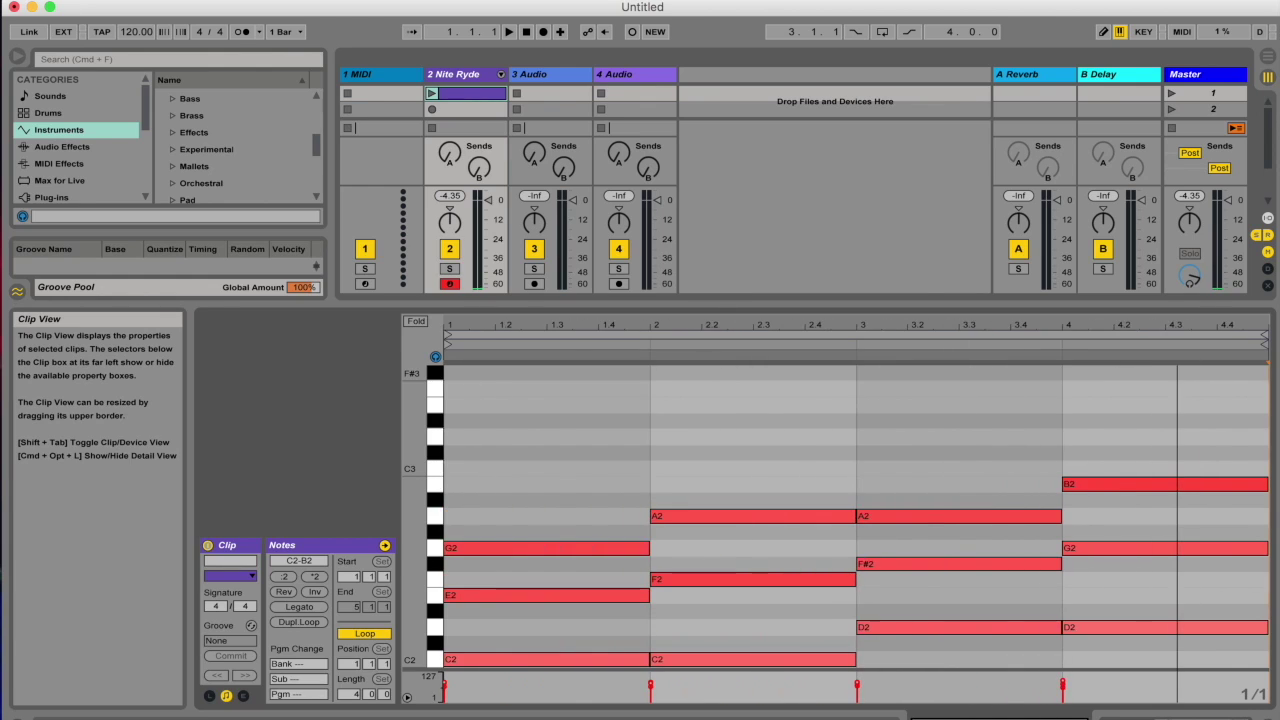
scroll(1063, 524, down, 1)
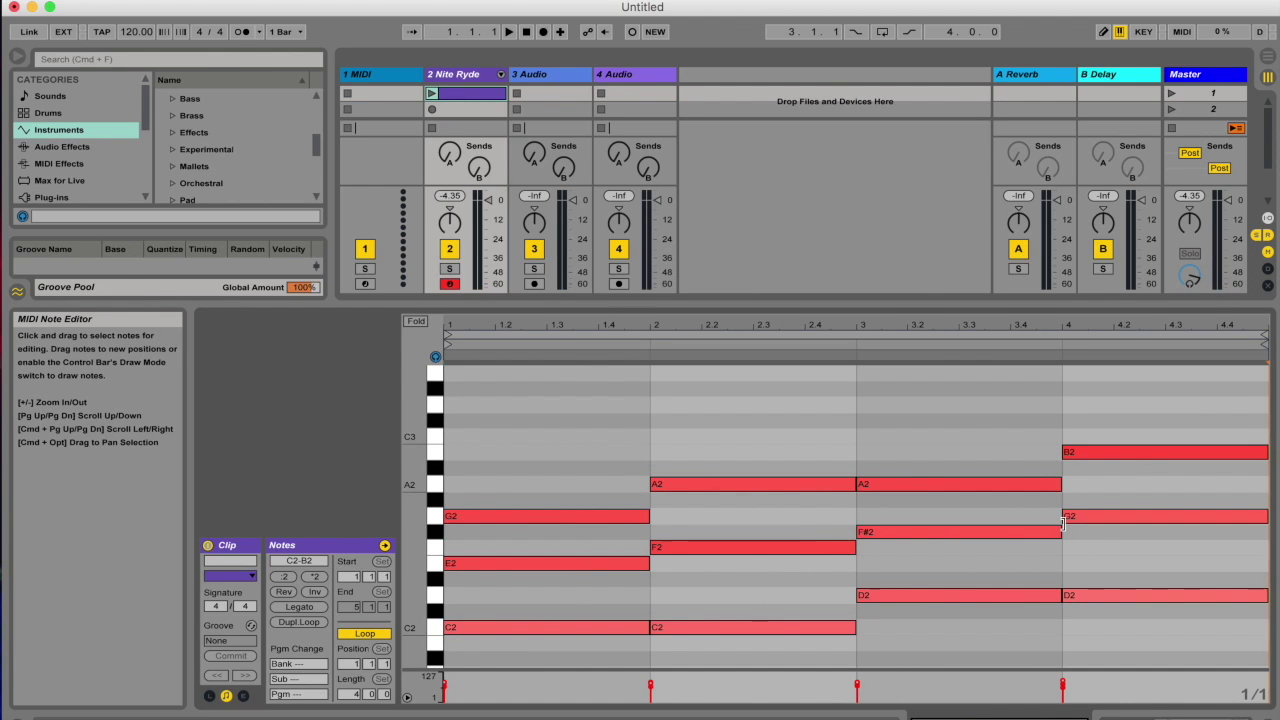
drag(619, 415, 1131, 634)
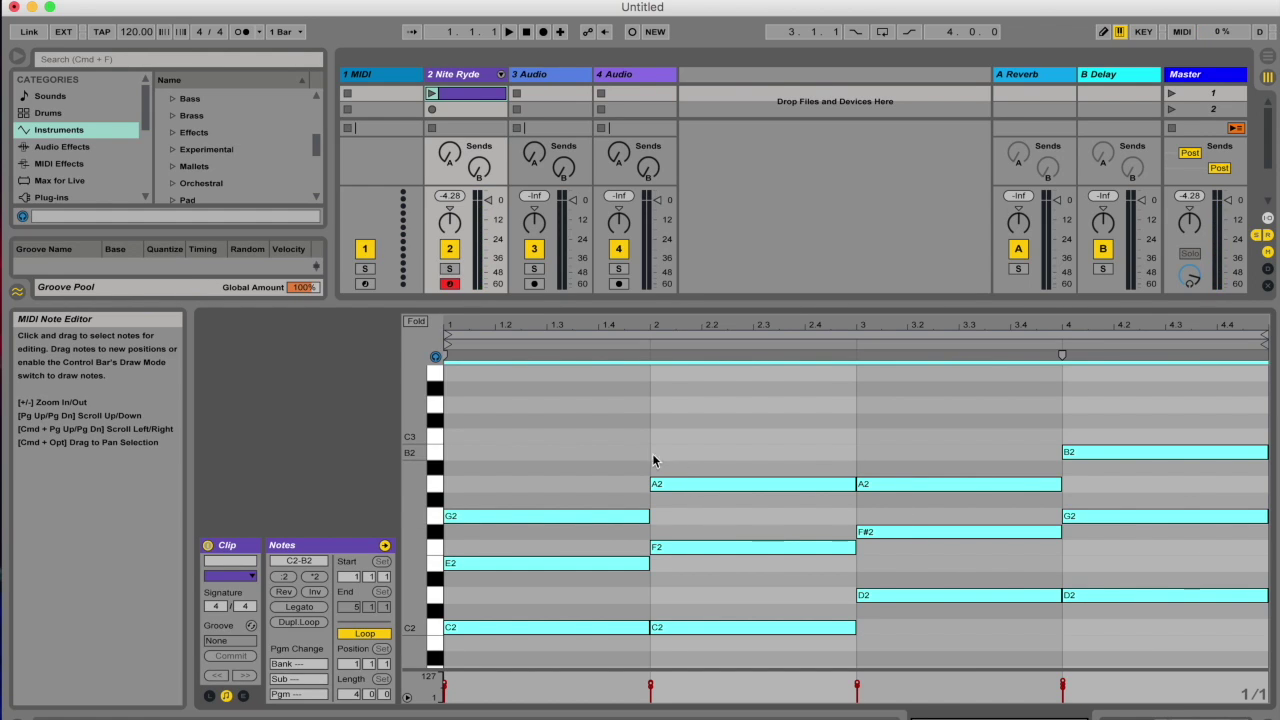
drag(655, 457, 563, 657)
drag(761, 432, 763, 643)
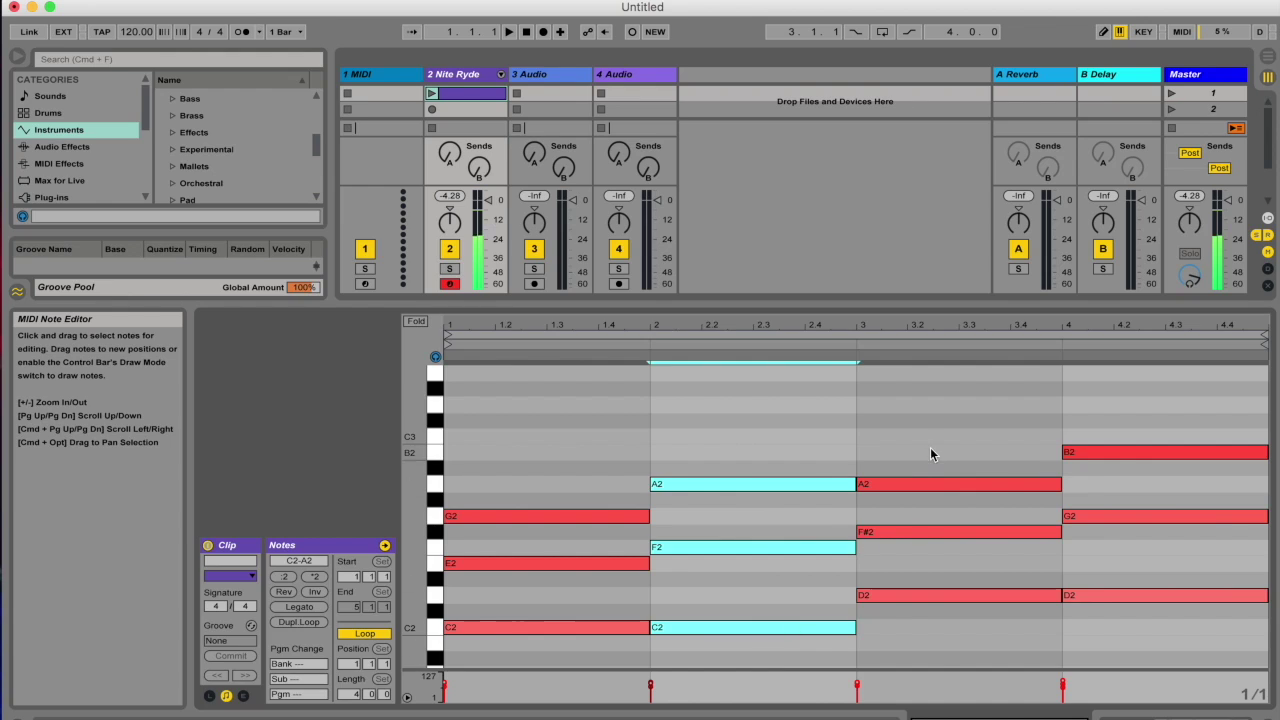
drag(930, 447, 928, 660)
click(1148, 408)
drag(1148, 408, 1147, 620)
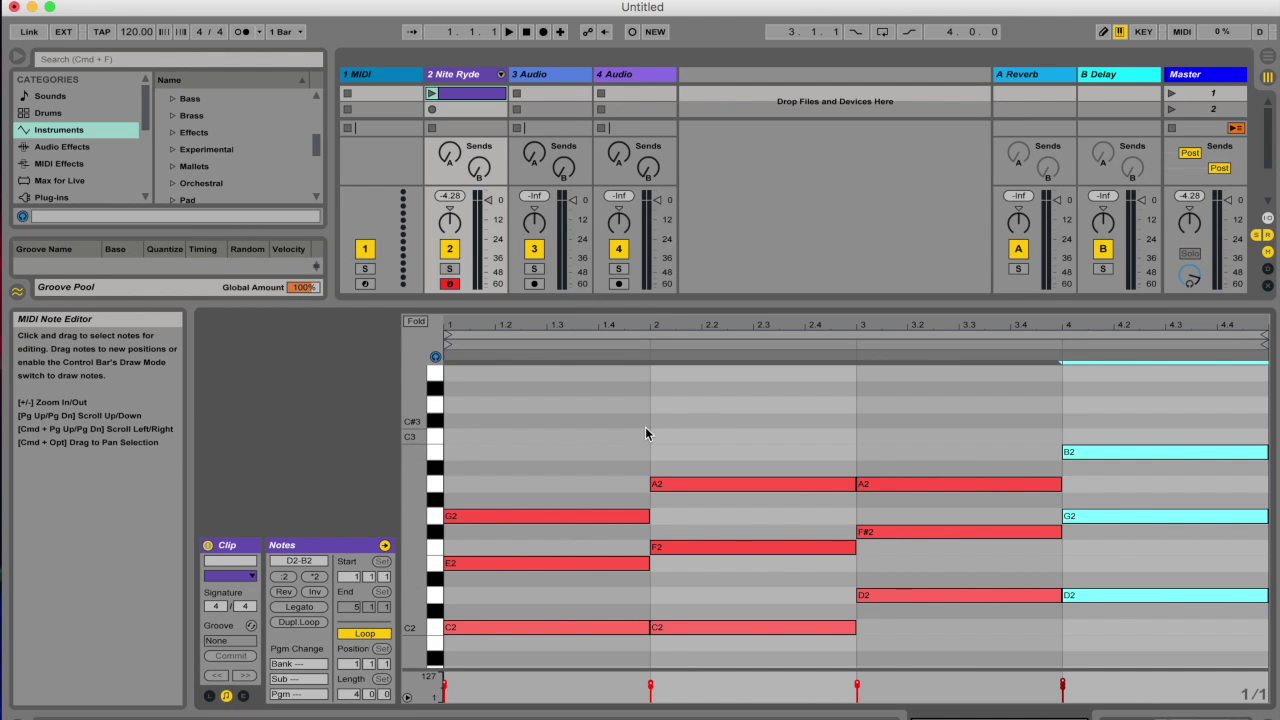
drag(613, 421, 1100, 677)
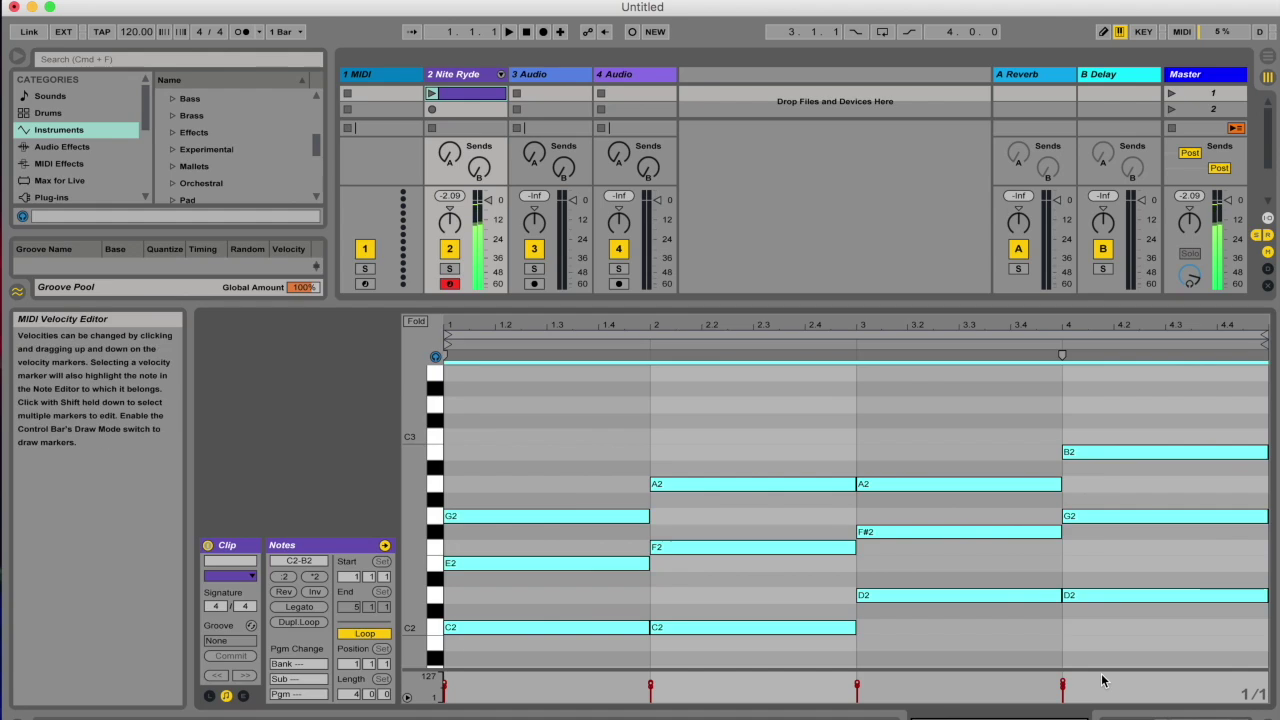
key(Delete)
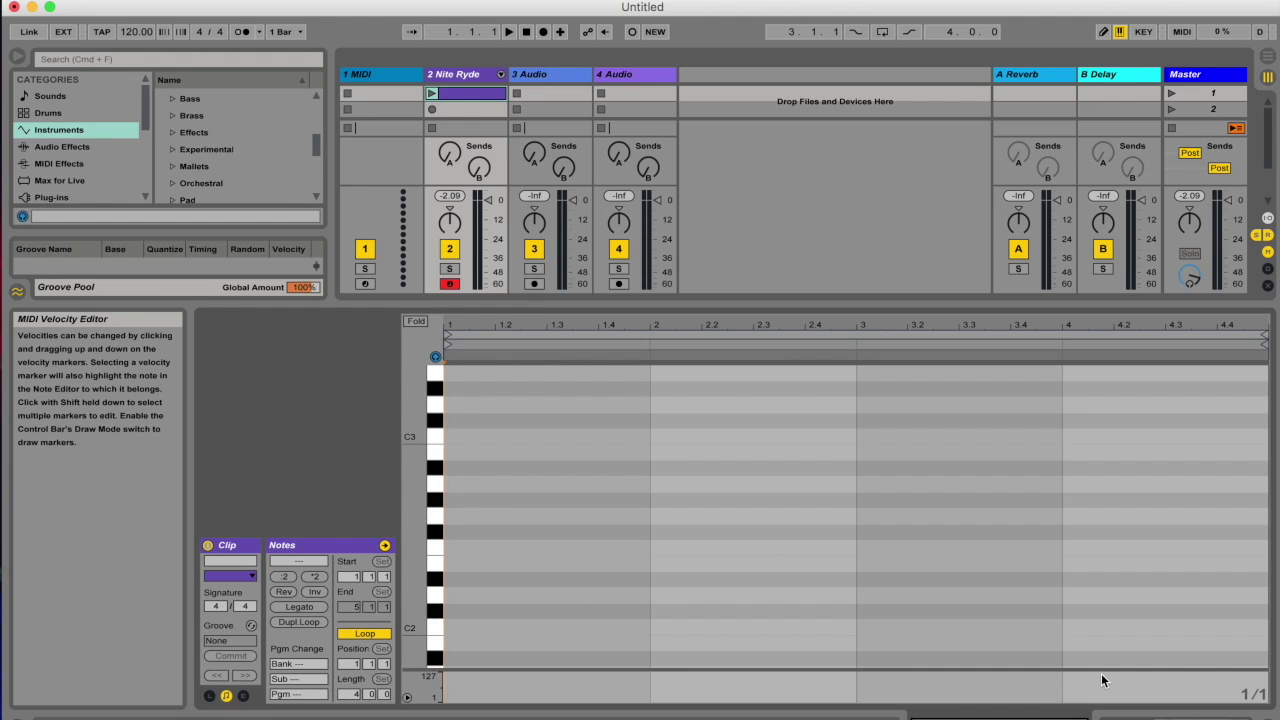
Audition a few notes on the armed track.
key(a)
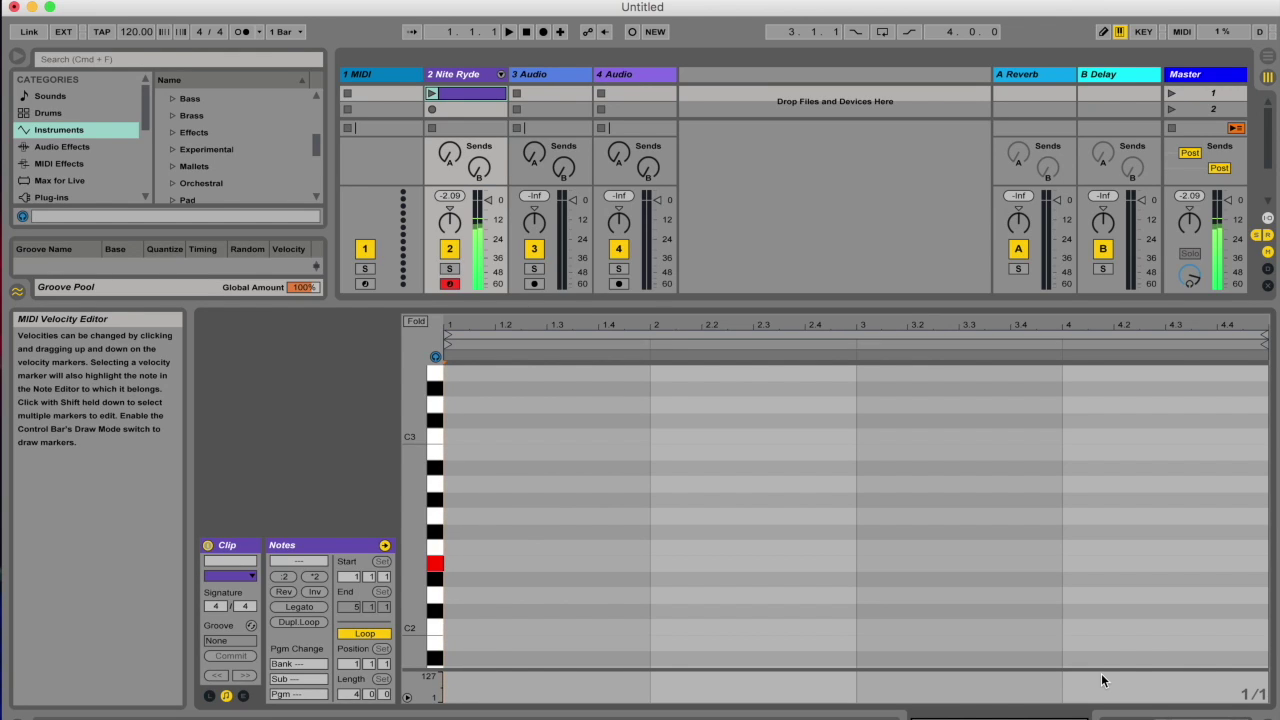
key(d)
key(a)
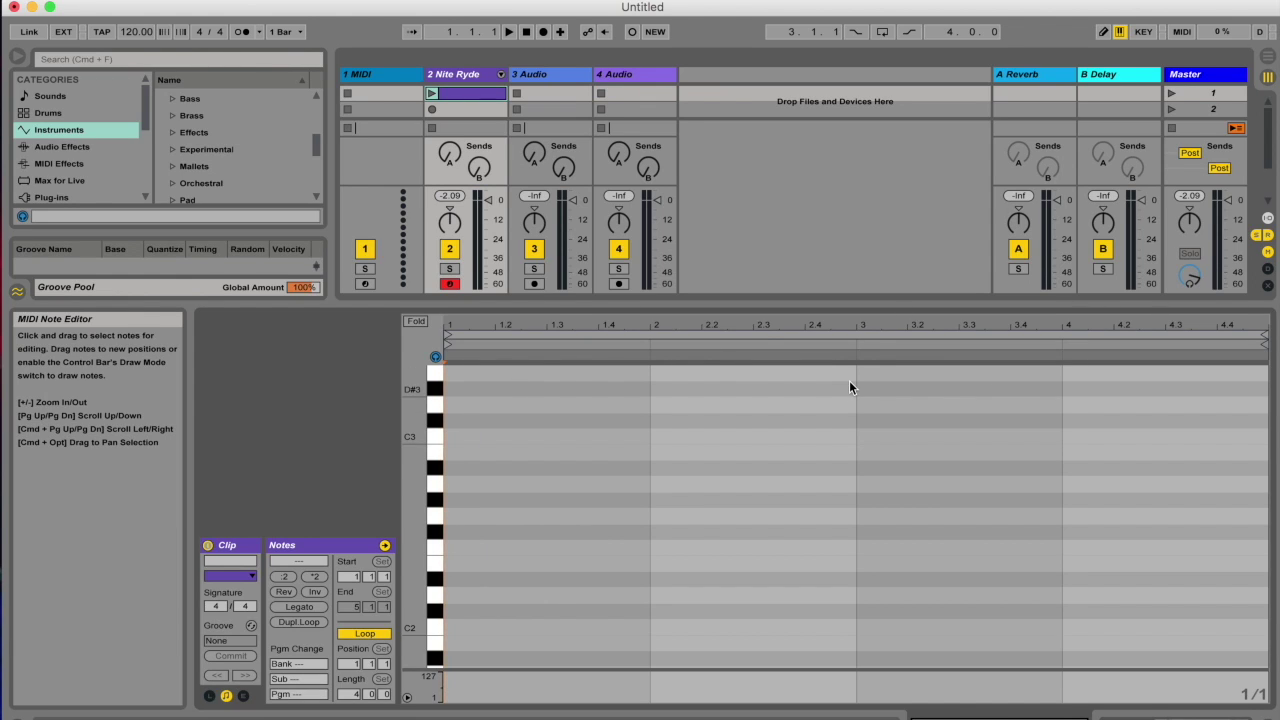
Test playback with the metronome on and off, then bring up the piano roll's context menu.
click(243, 32)
key(space)
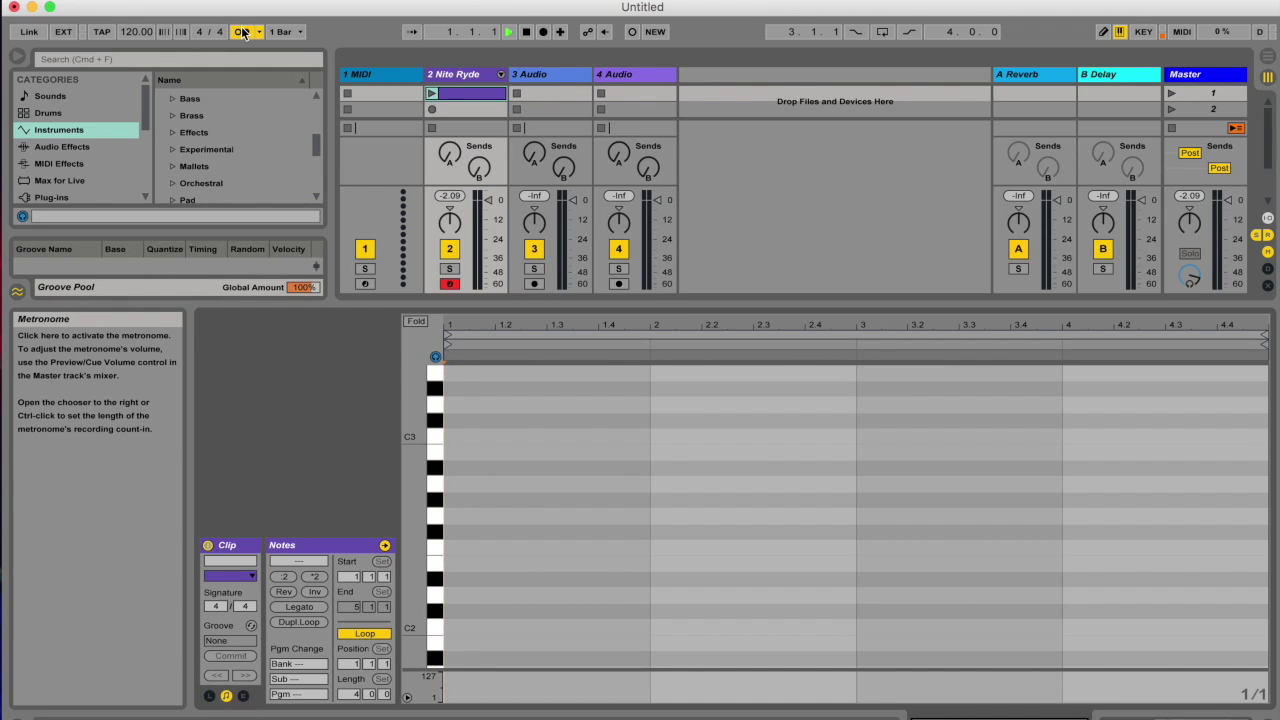
key(space)
click(243, 32)
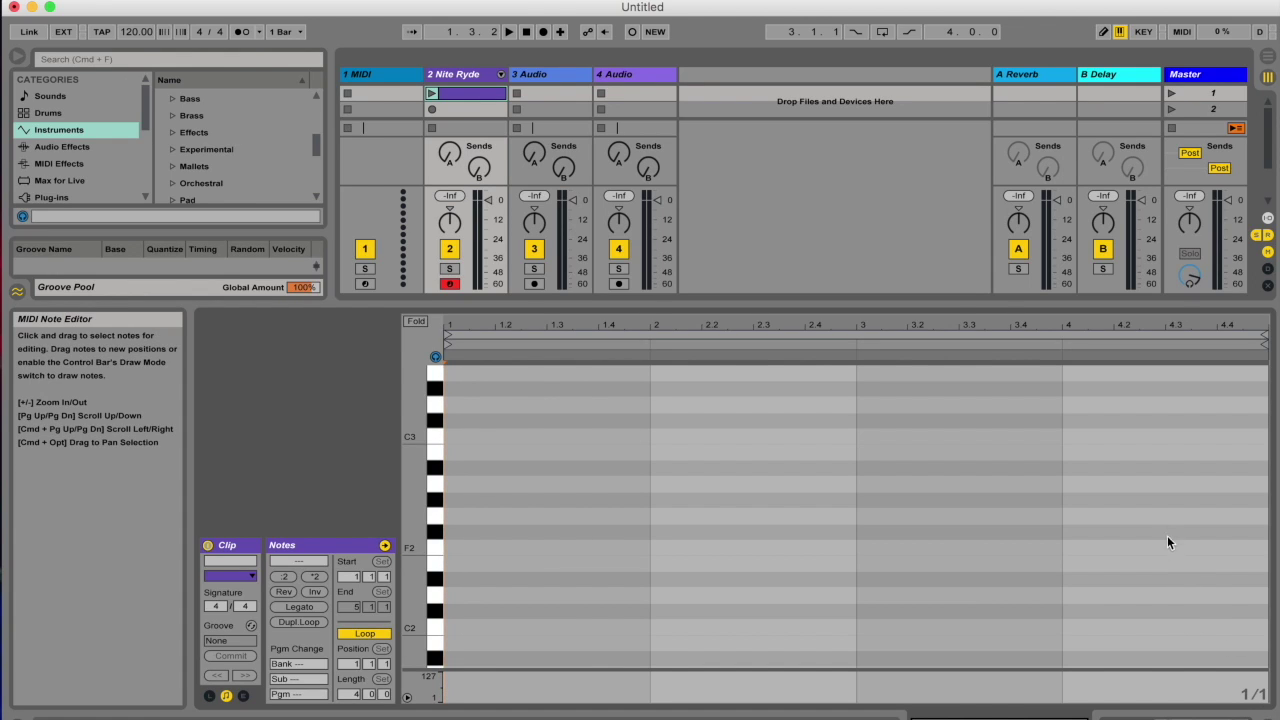
right_click(1151, 503)
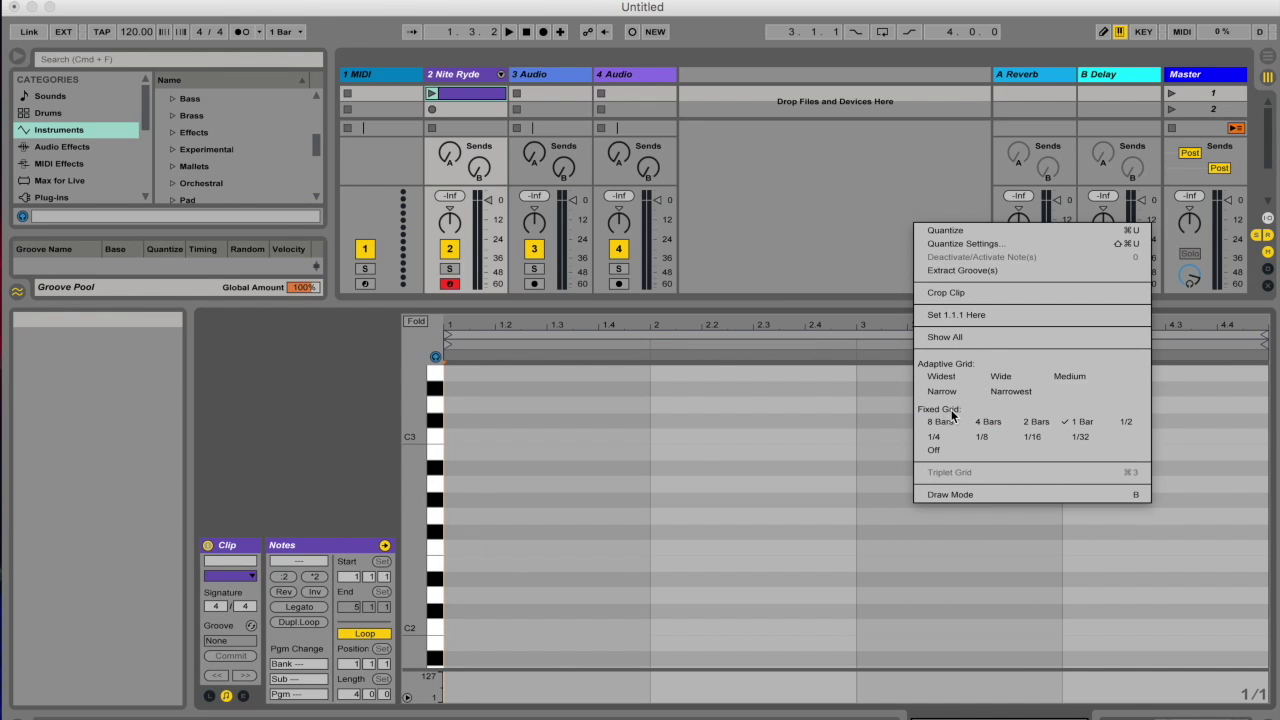
Set Fixed Grid to 1/32, try the Cmd+4 and Cmd+3 grid shortcuts, and return to 1/32.
click(1080, 437)
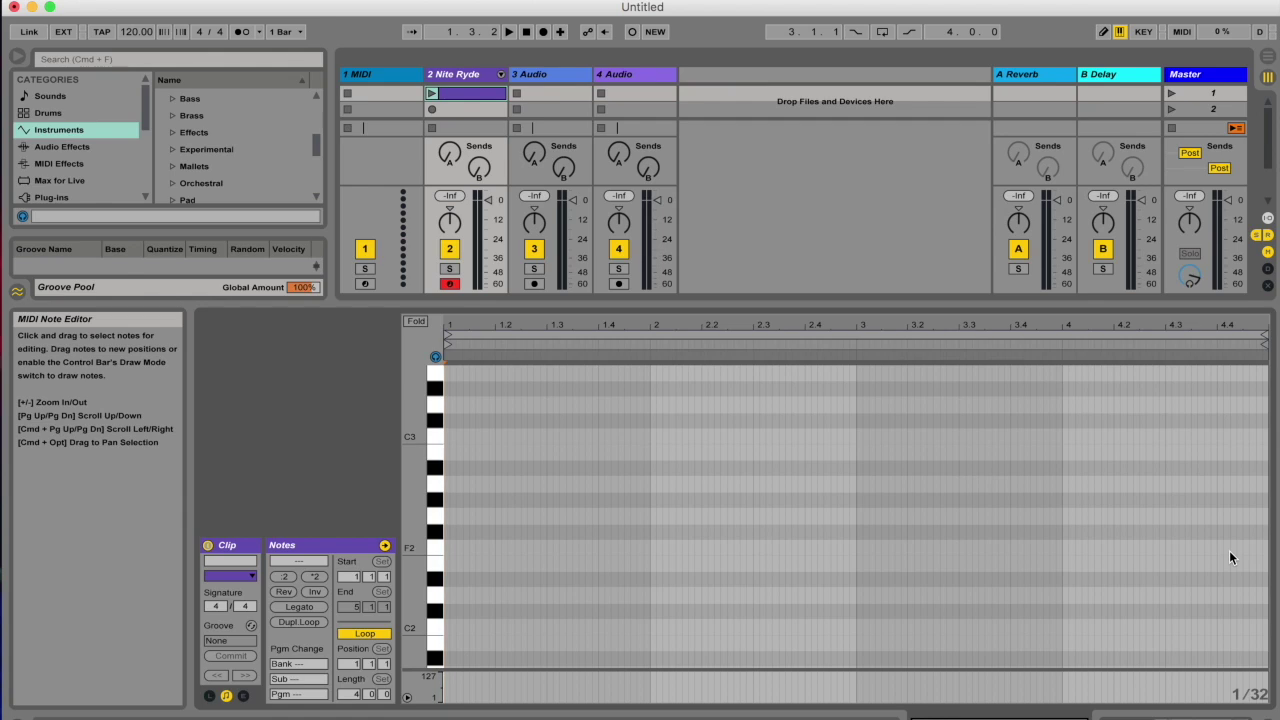
key(super+4)
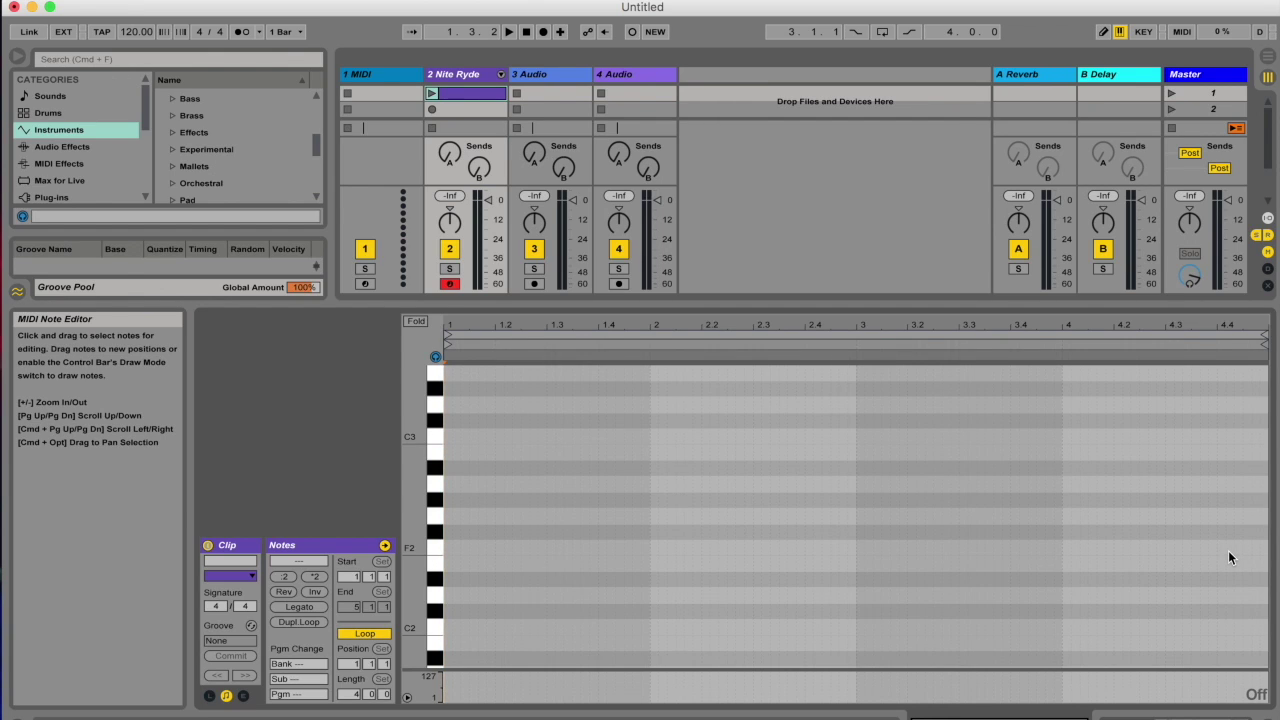
key(super+3)
key(super+3)
key(super+3)
key(super+3)
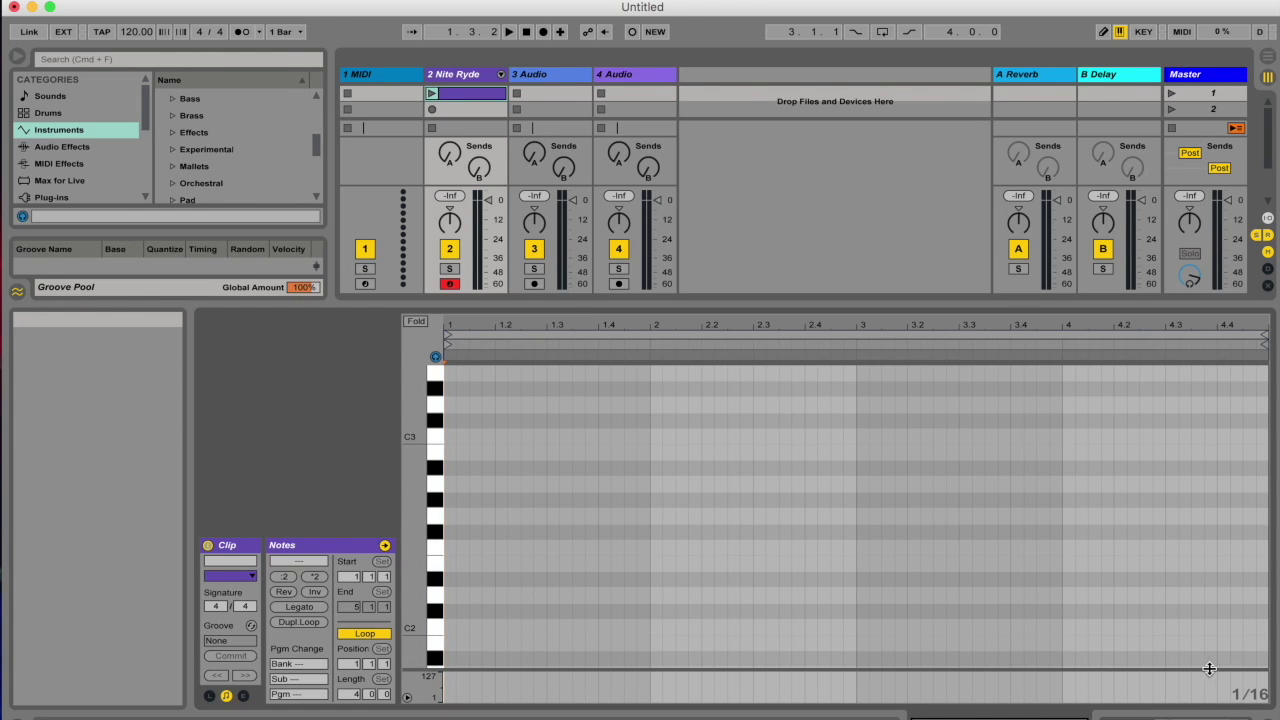
key(super+1)
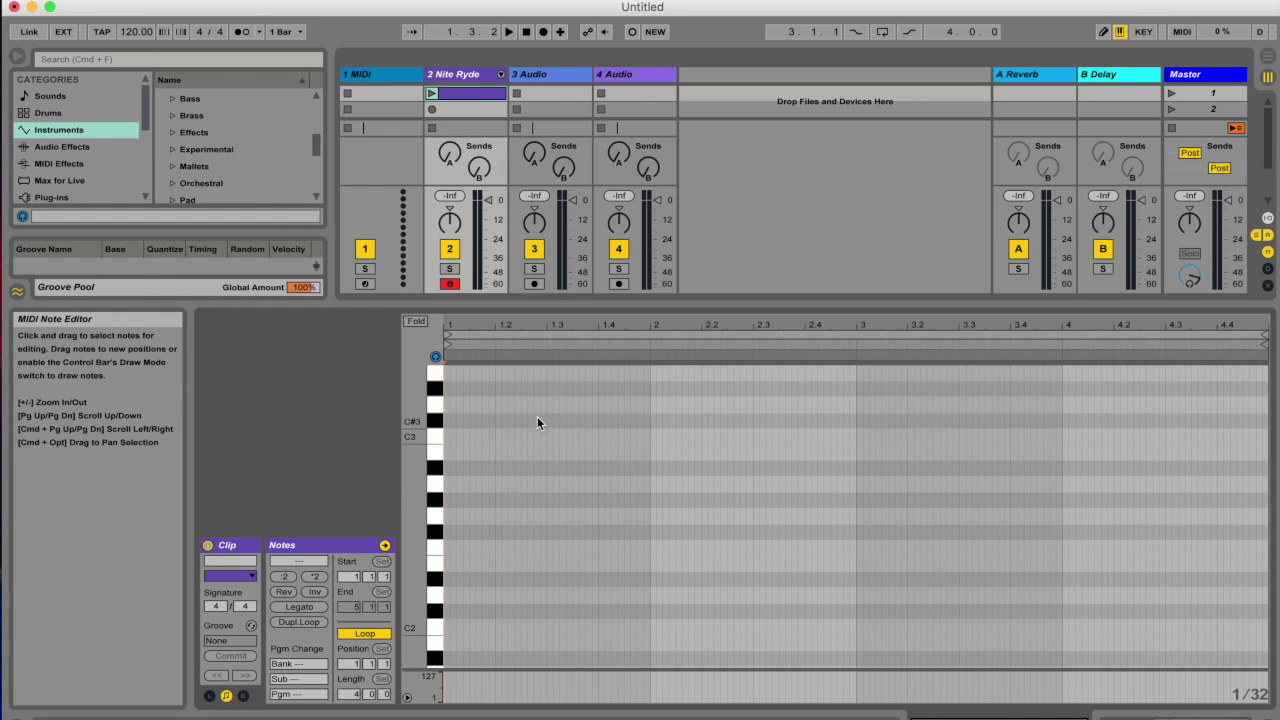
Set the entry point at the clip start, step-record the E2–F3 32nd-note phrase, and play the clip.
click(434, 371)
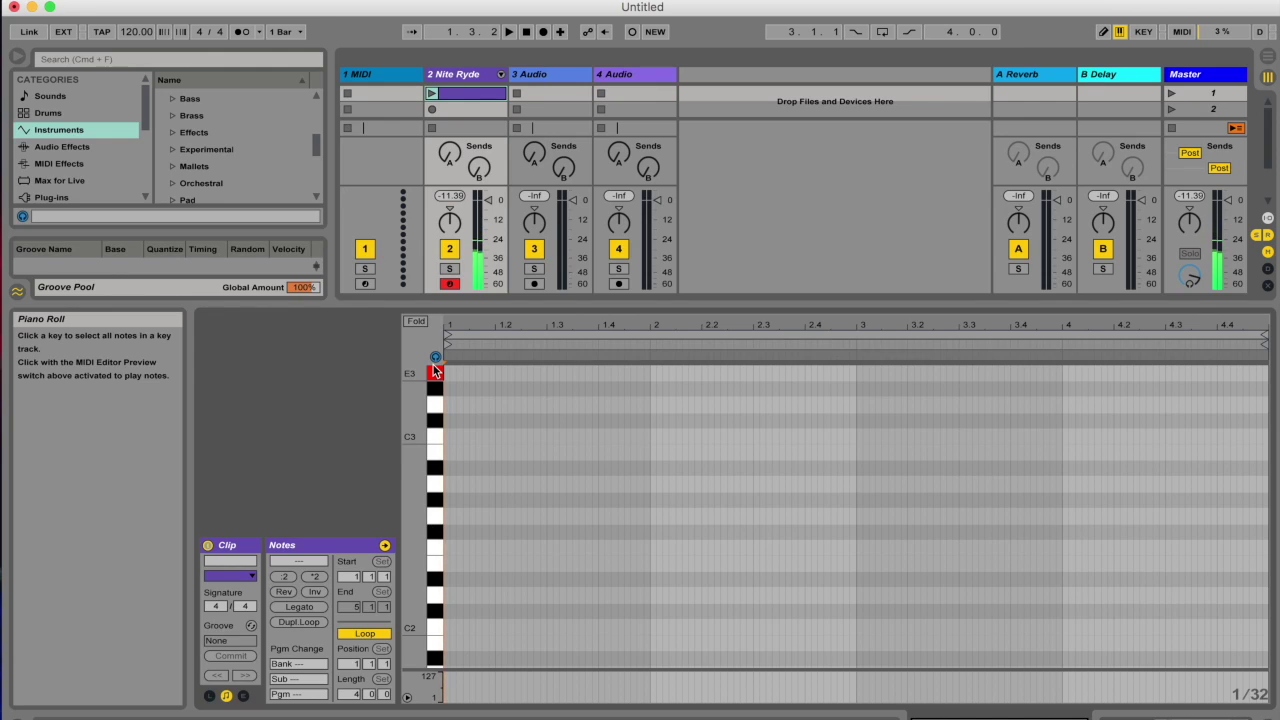
click(434, 371)
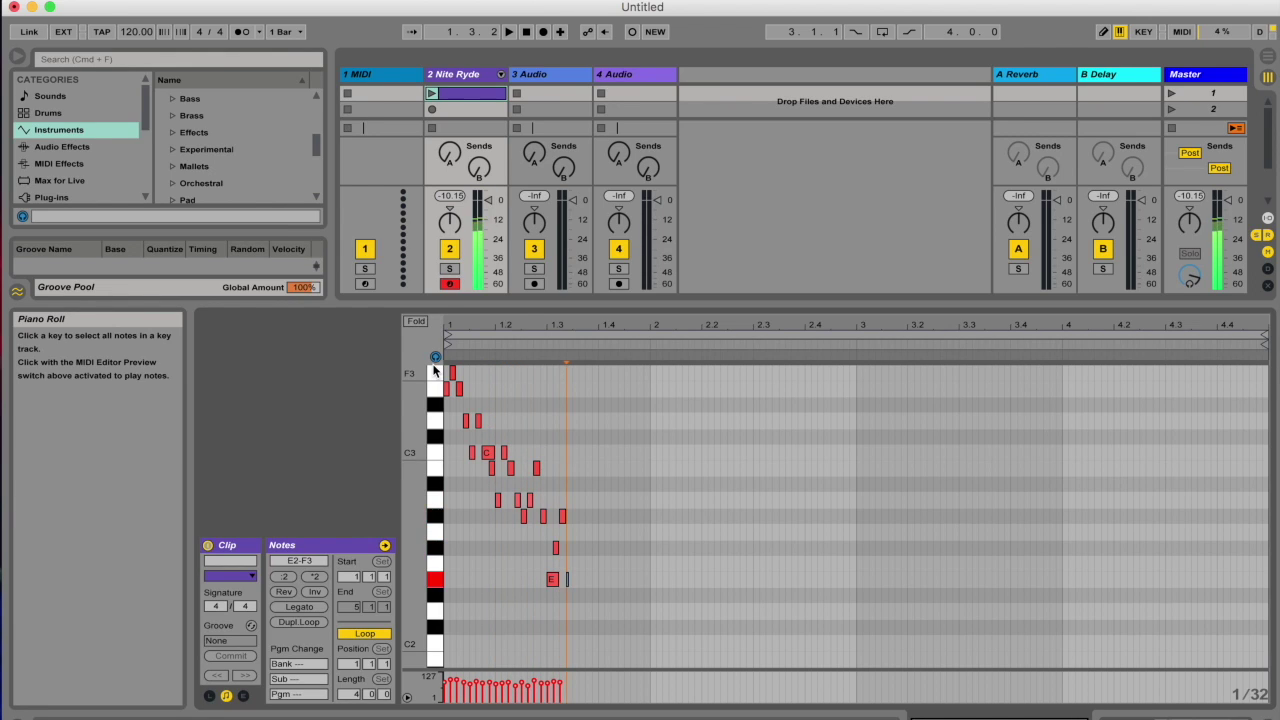
click(433, 93)
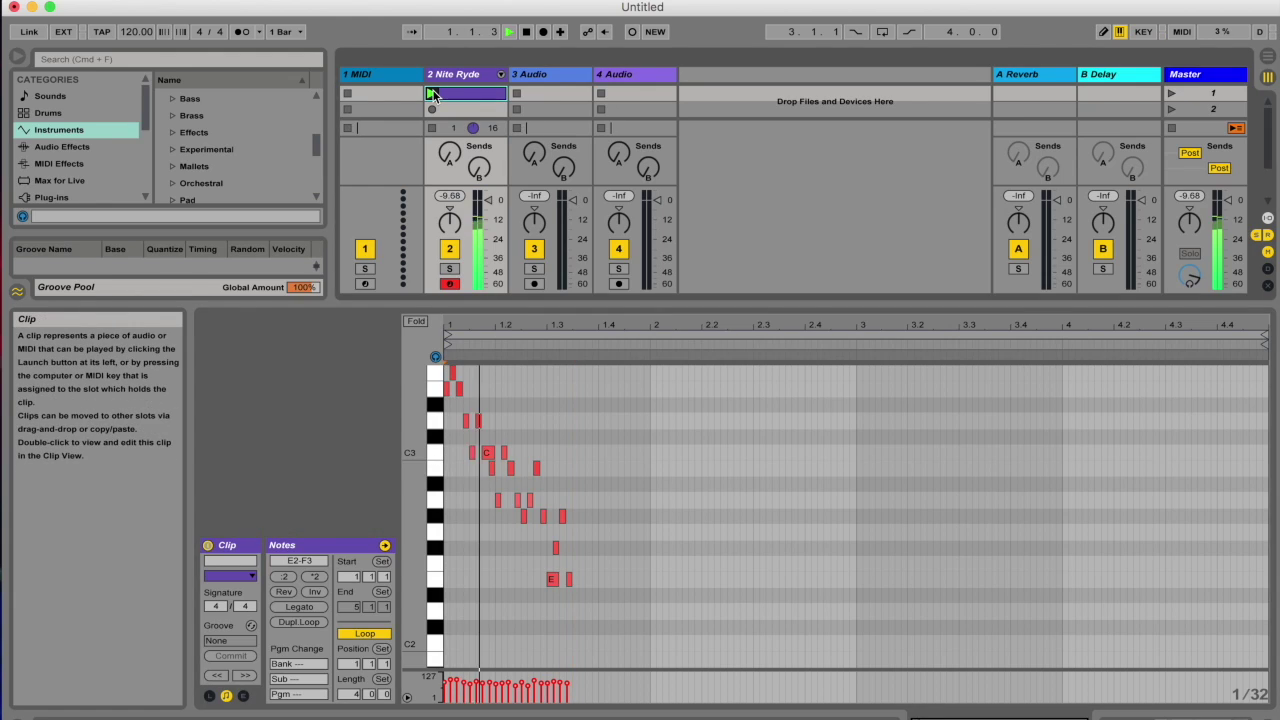
Check parts of the recorded phrase and select its long C3 note.
click(551, 460)
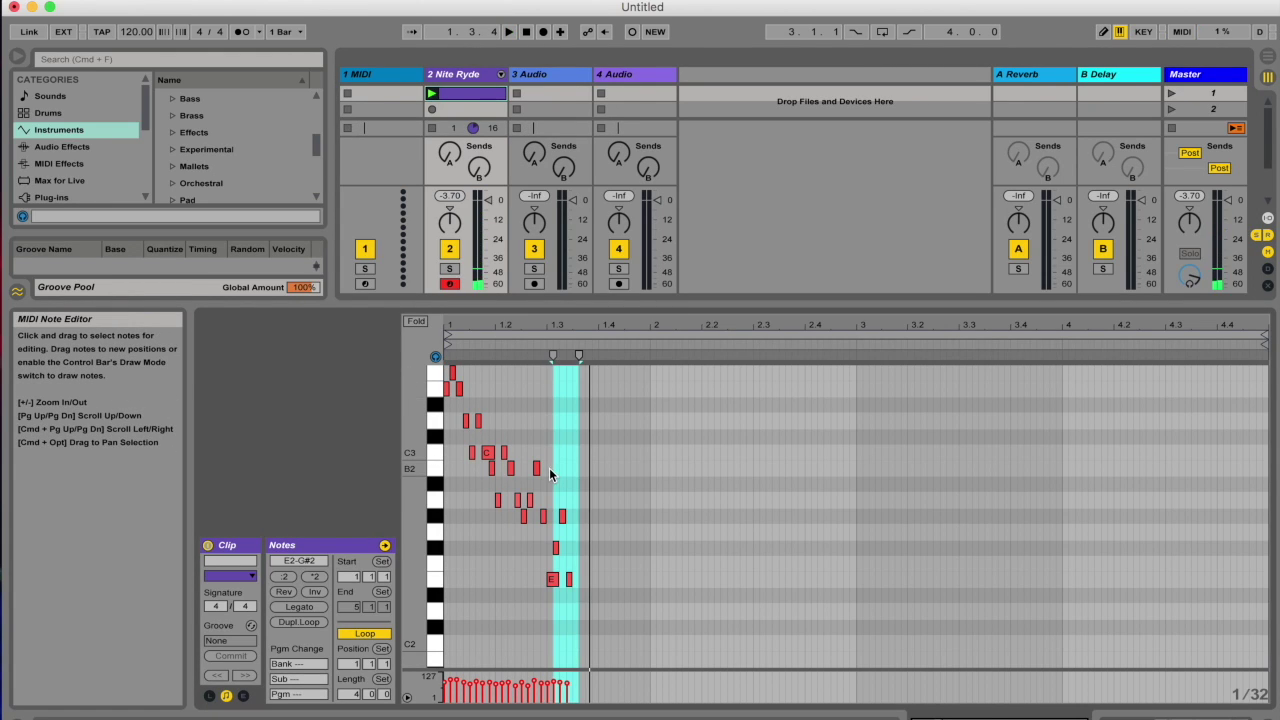
click(511, 397)
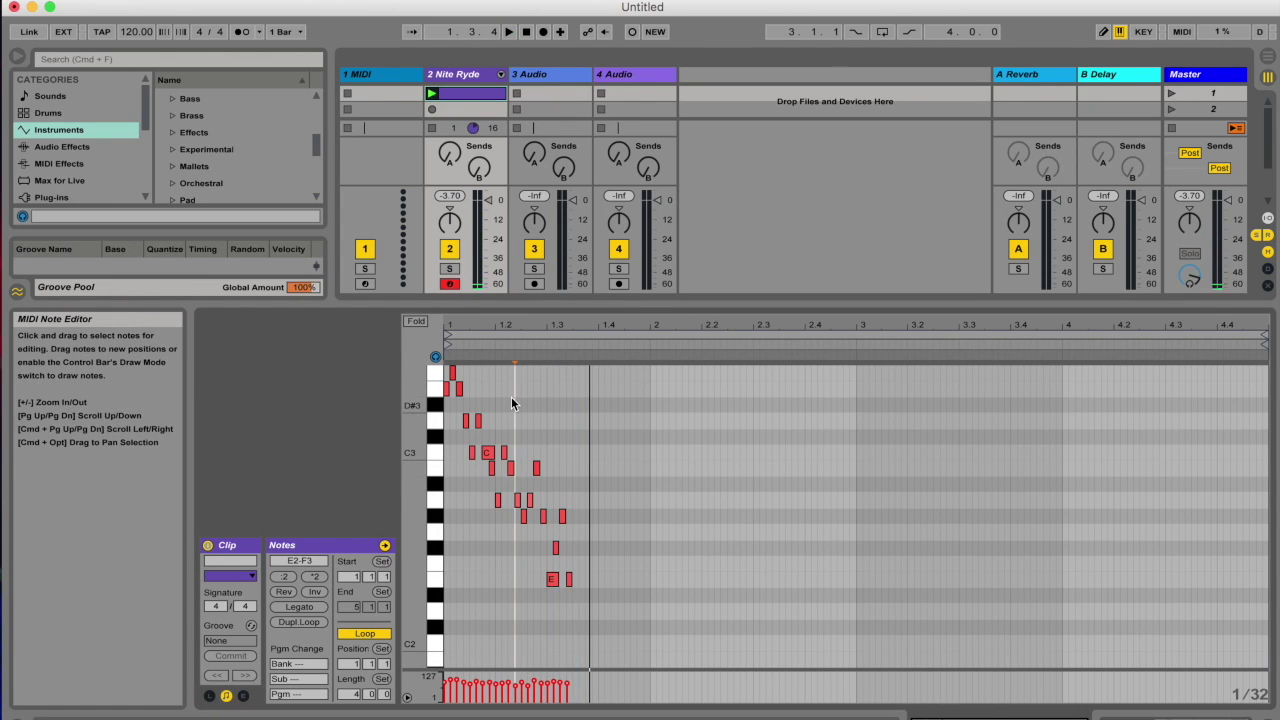
click(447, 372)
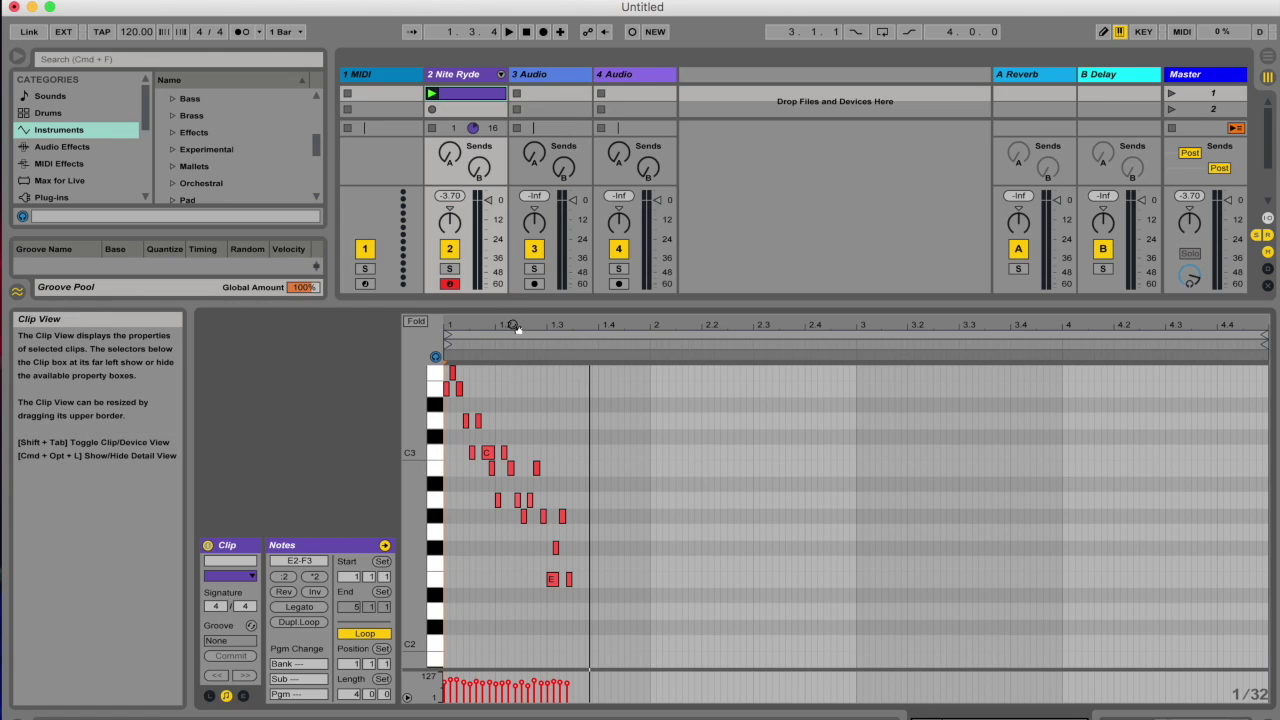
drag(513, 328, 515, 360)
click(534, 463)
Halve the long C3 and E2 notes to 32nds, then step-enter an E2 at the new insert point.
scroll(540, 470, up, 1)
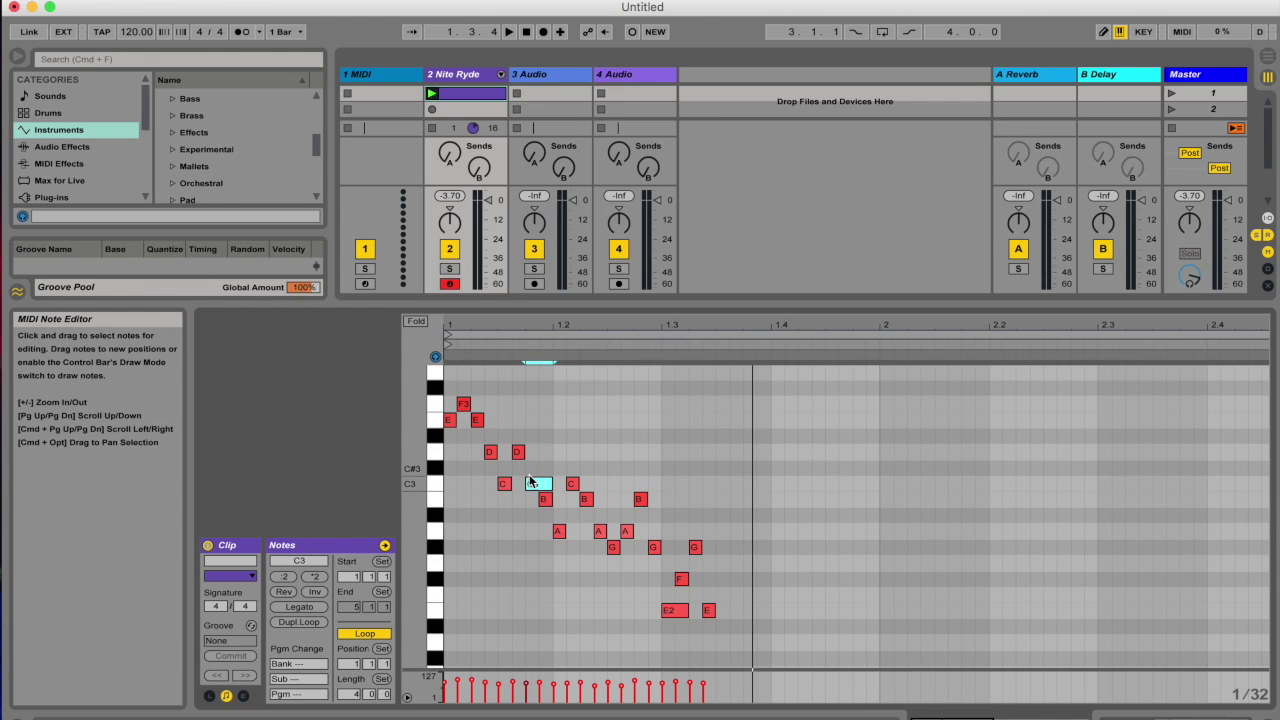
drag(550, 484, 538, 484)
drag(686, 610, 675, 610)
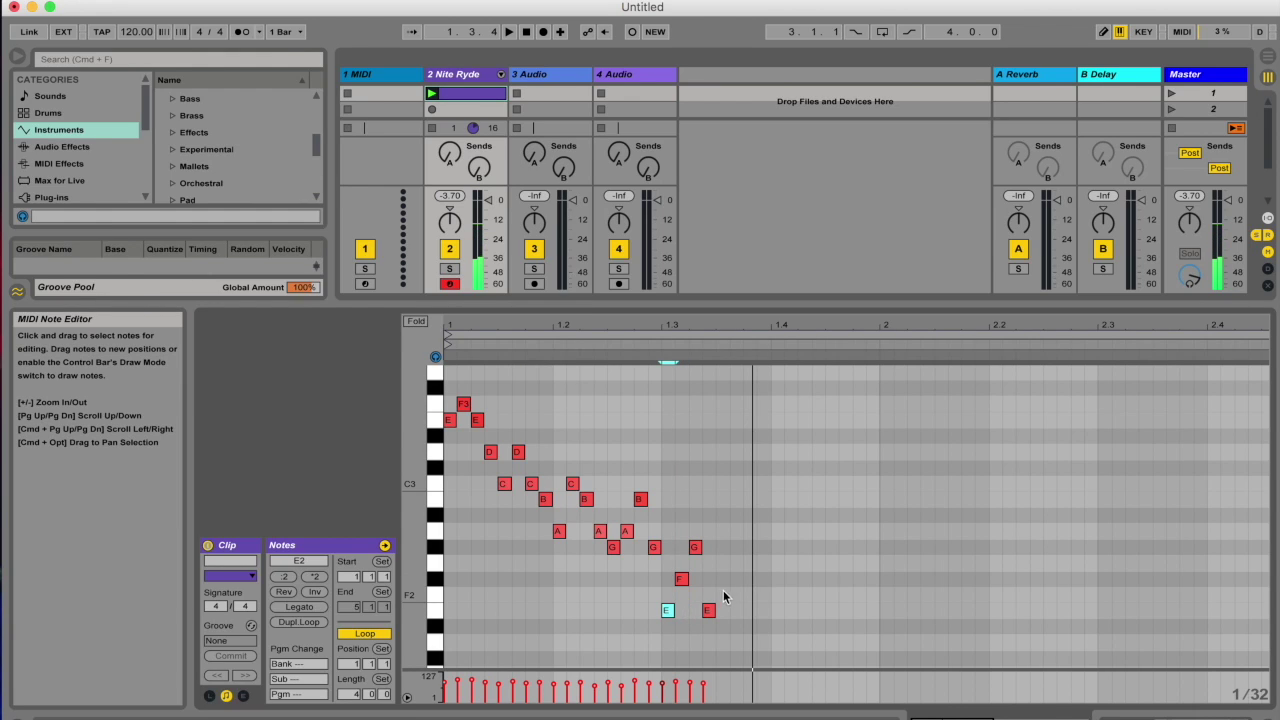
click(715, 592)
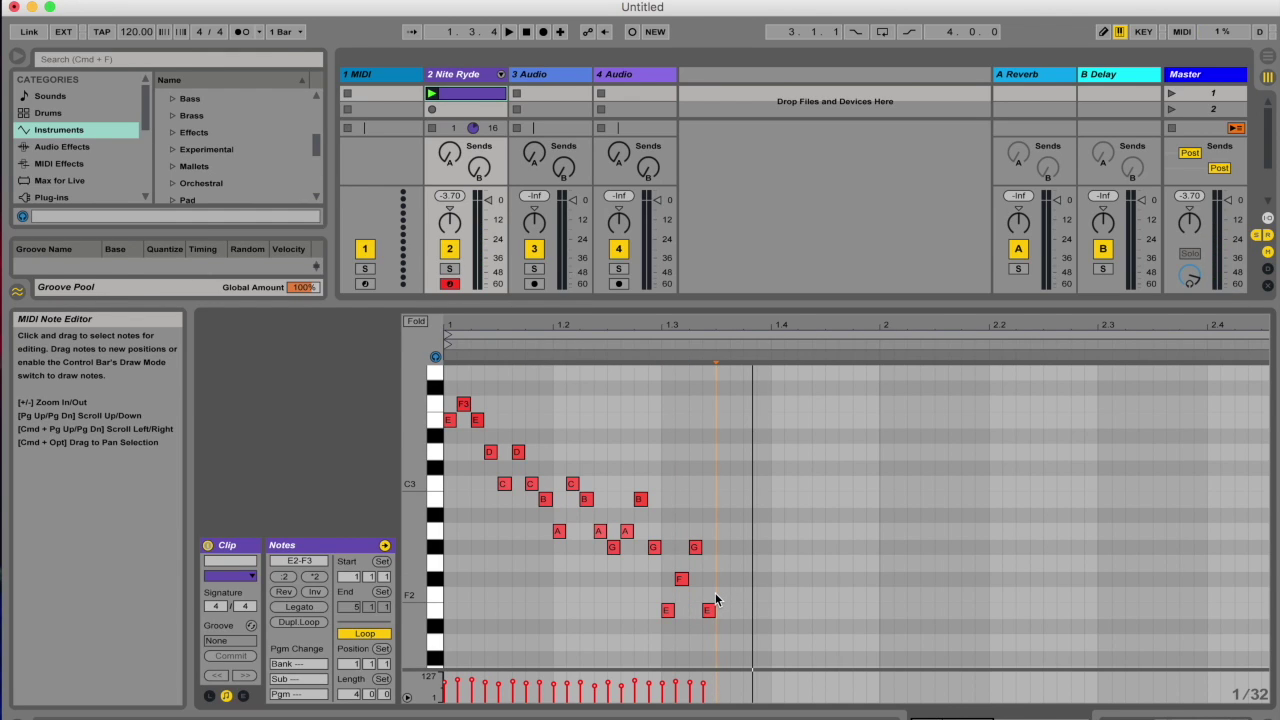
key(d)
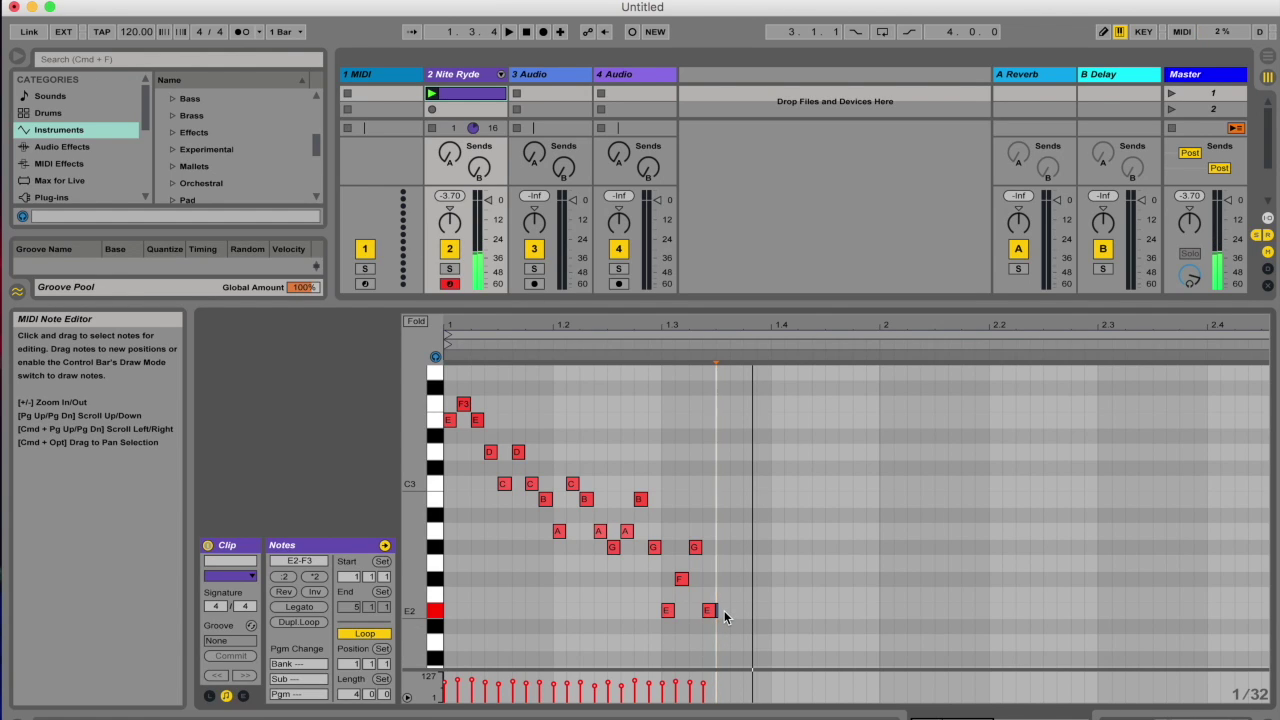
key(Right)
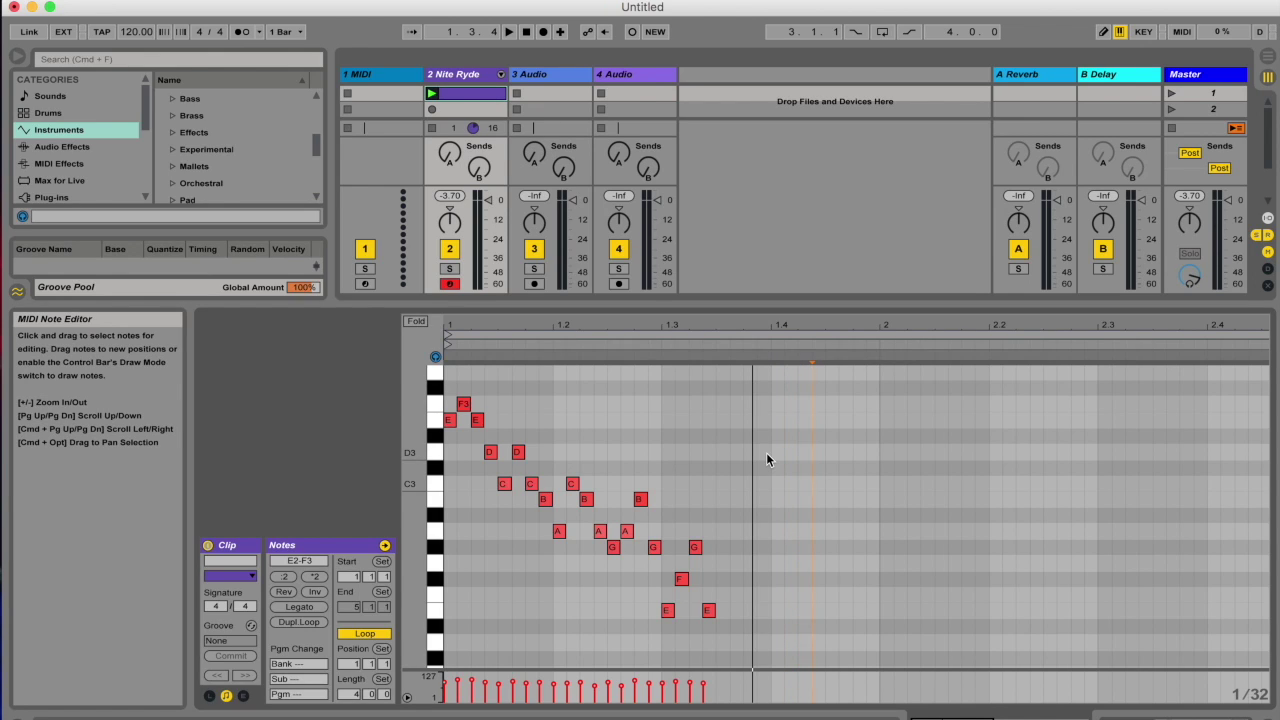
Switch the grid to 1/8 and back to 1/32, then play the E2–F2–E2–D2 figure after bar 2.3.
key(super+2)
key(super+2)
key(super+2)
key(super+2)
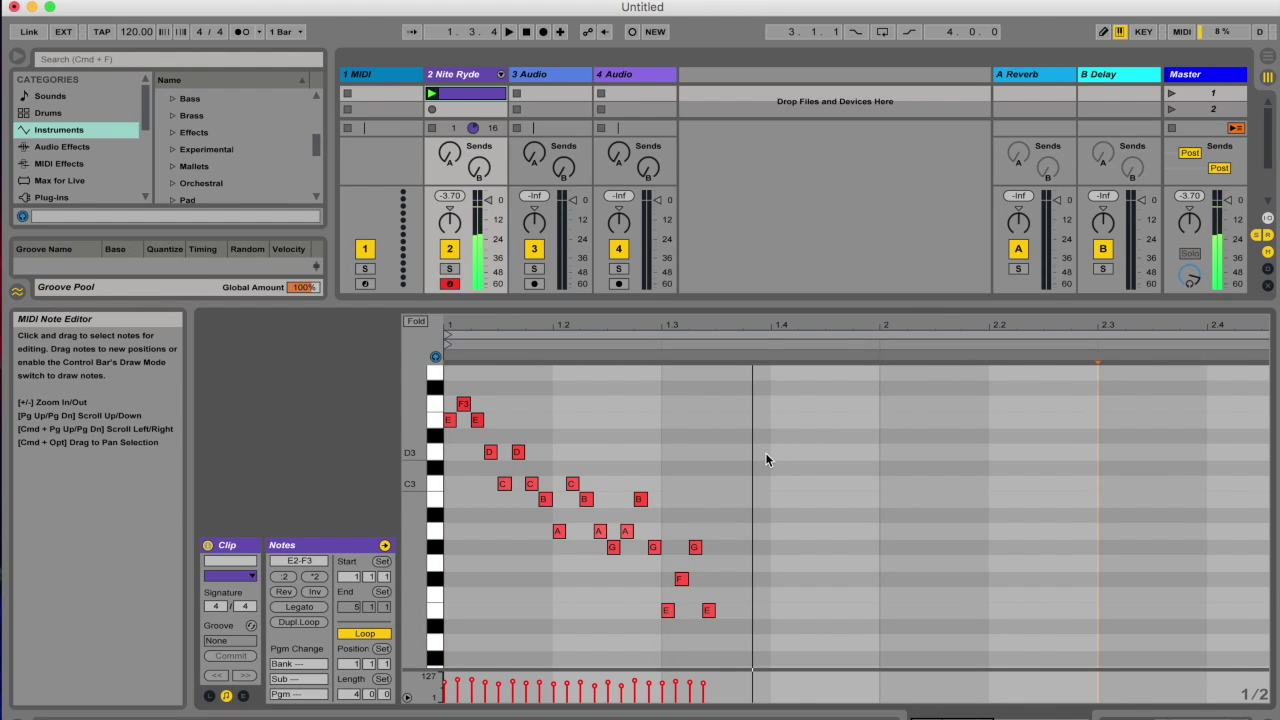
key(super+1)
key(super+1)
key(super+1)
key(super+1)
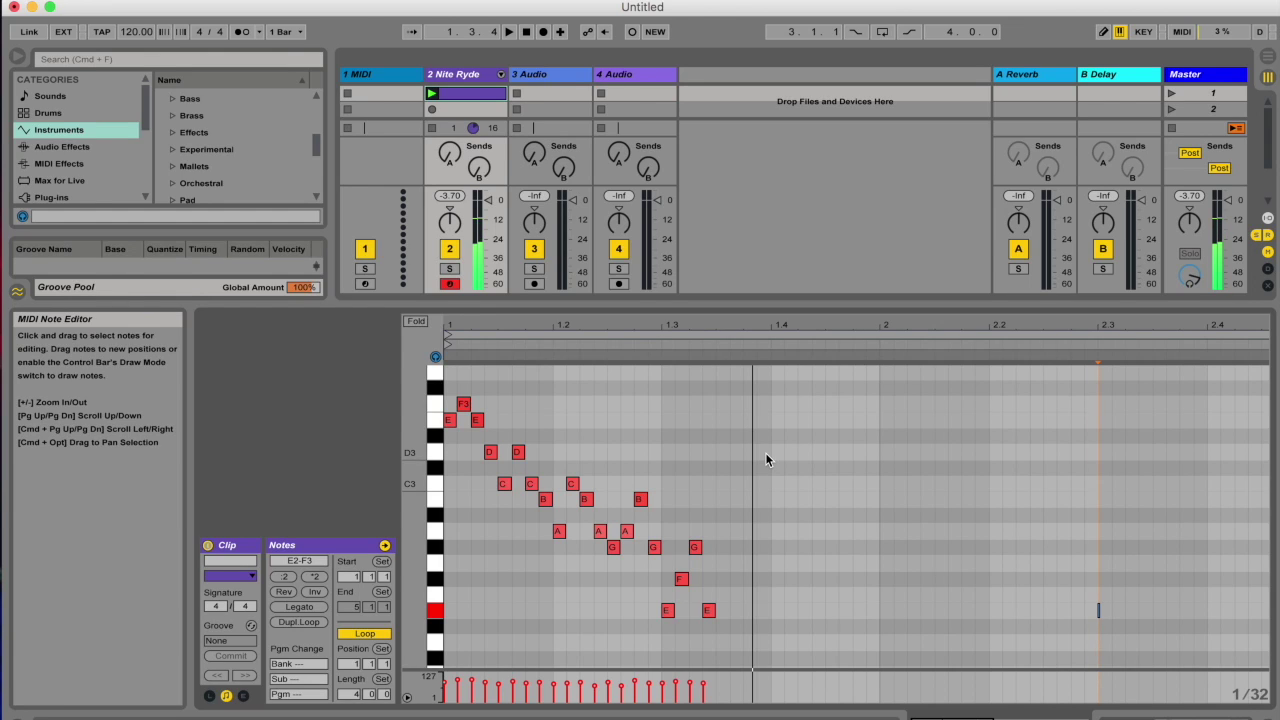
key(d)
key(f)
key(d)
key(s)
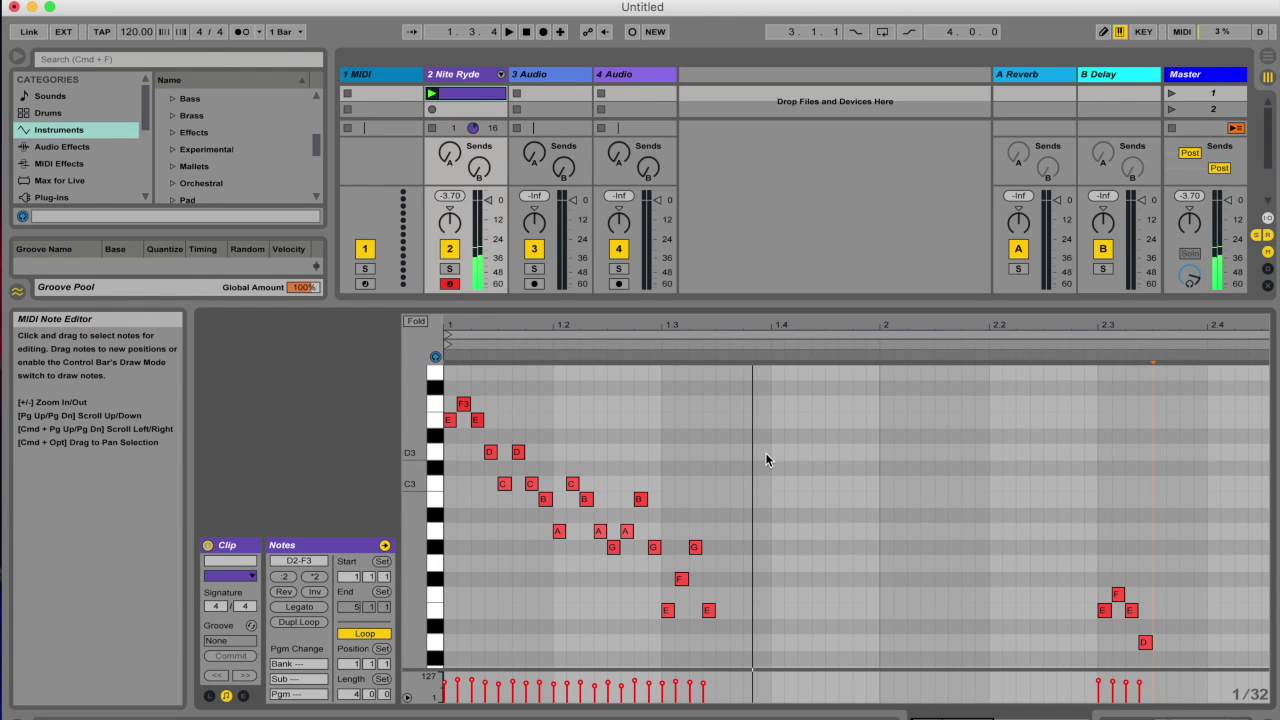